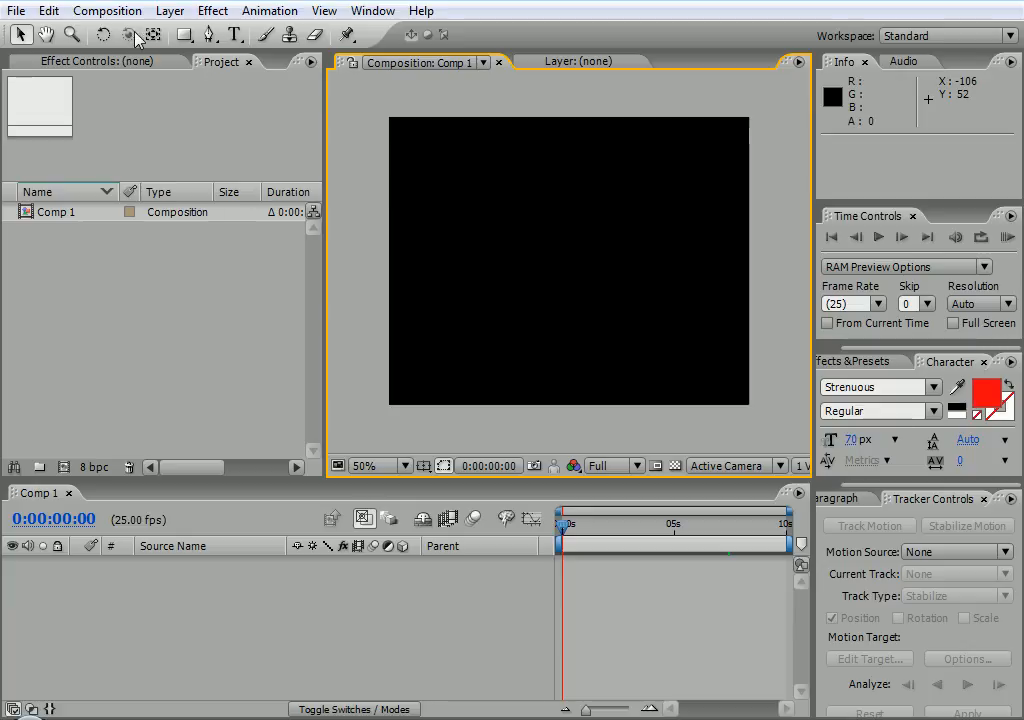
Create a yellow solid via Layer > New > Solid and scale it to 17% in the upper-left
click(168, 11)
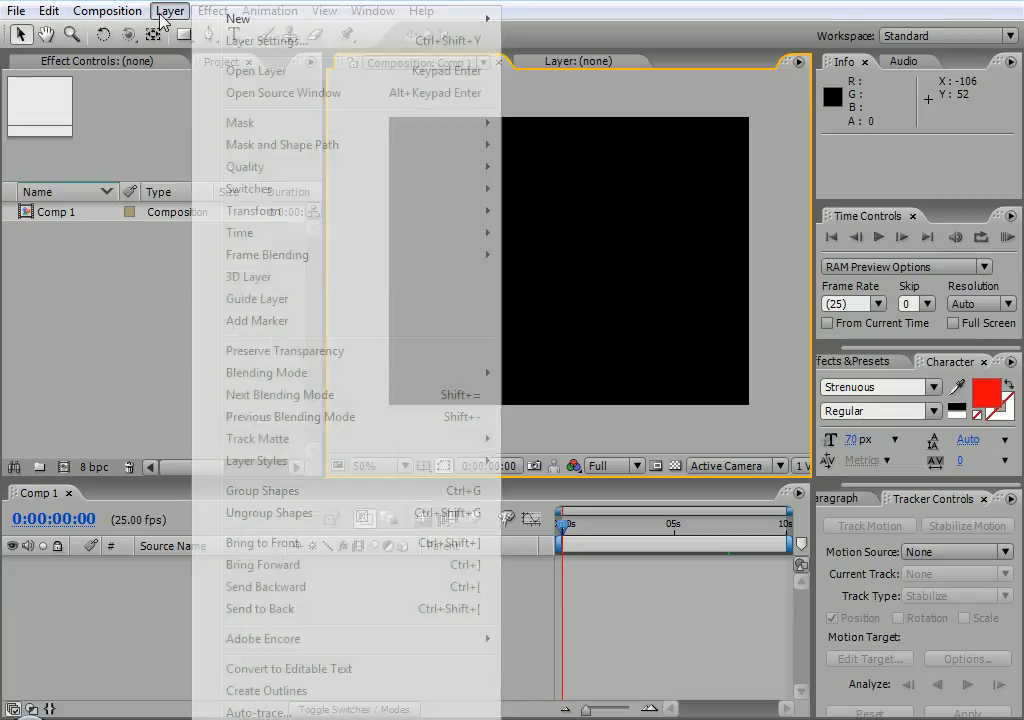
mouse_move(235, 21)
click(526, 42)
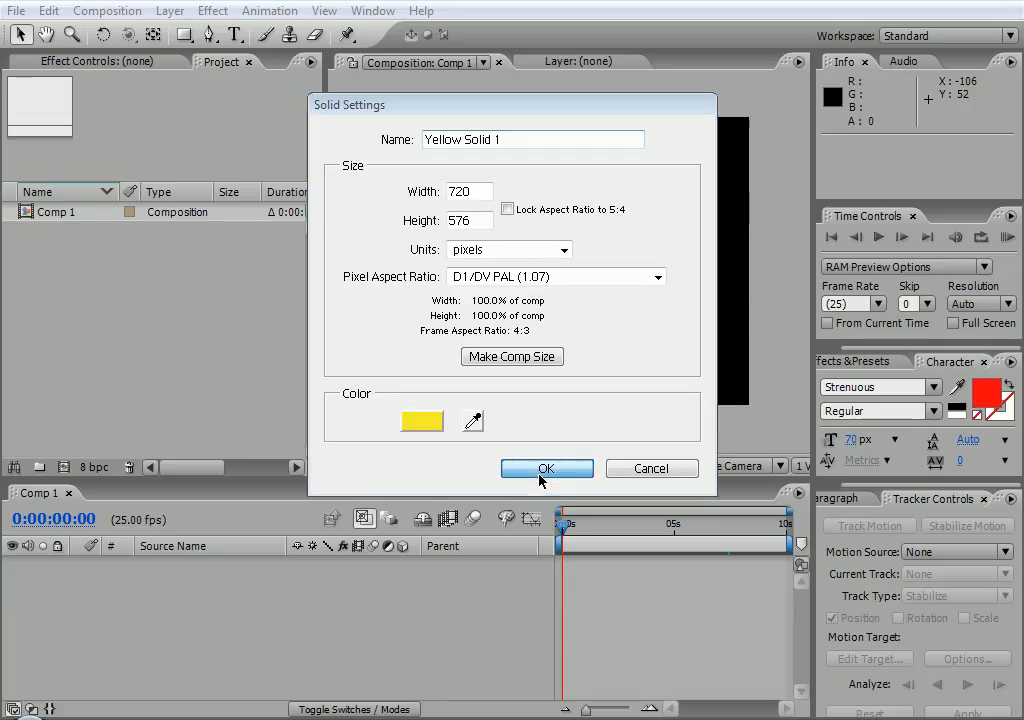
click(539, 474)
drag(500, 260, 441, 197)
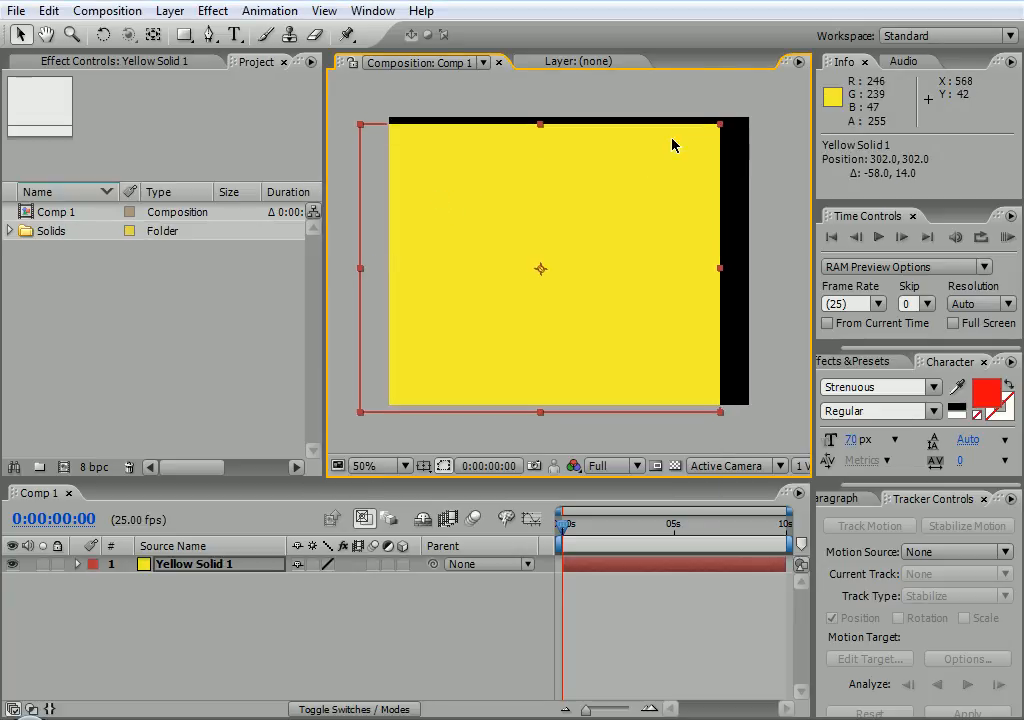
drag(720, 121, 473, 170)
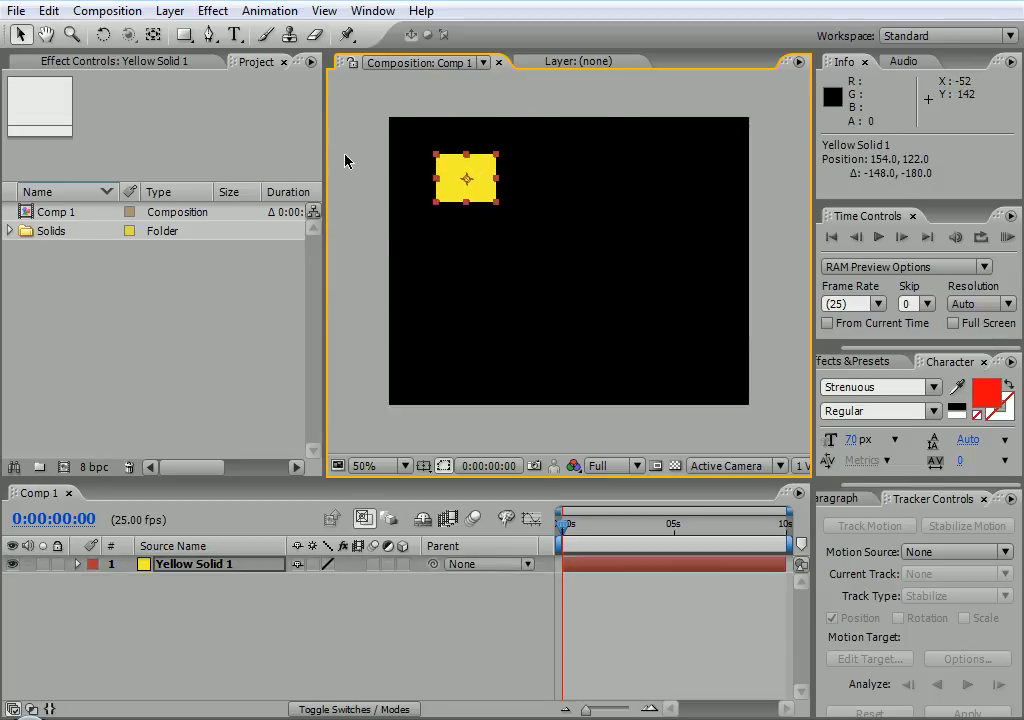
Draw a blue gradient star, Shape Layer 1, just below the comp centre with the Star Tool
click(463, 276)
click(184, 36)
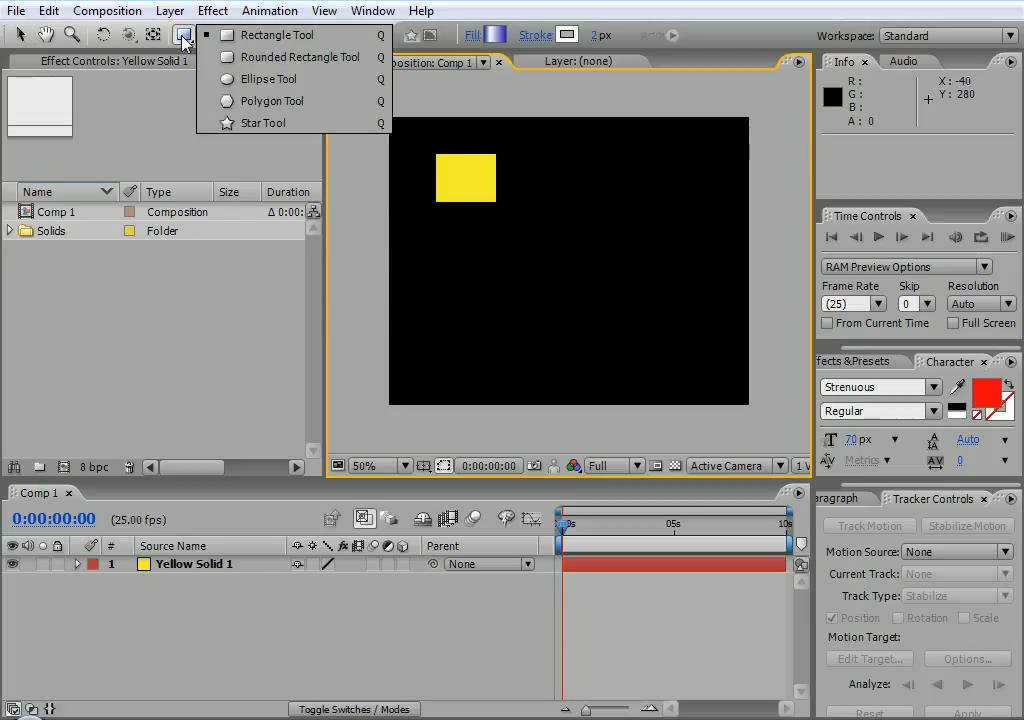
click(234, 123)
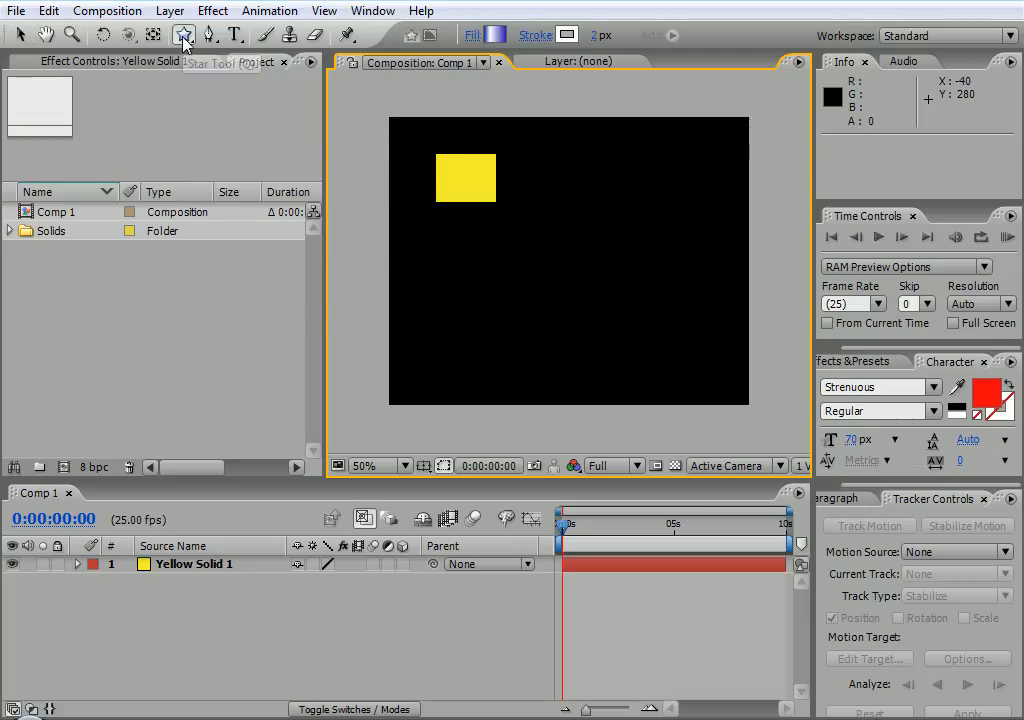
mouse_move(567, 317)
mouse_down()
mouse_move(518, 268)
mouse_move(537, 289)
mouse_up()
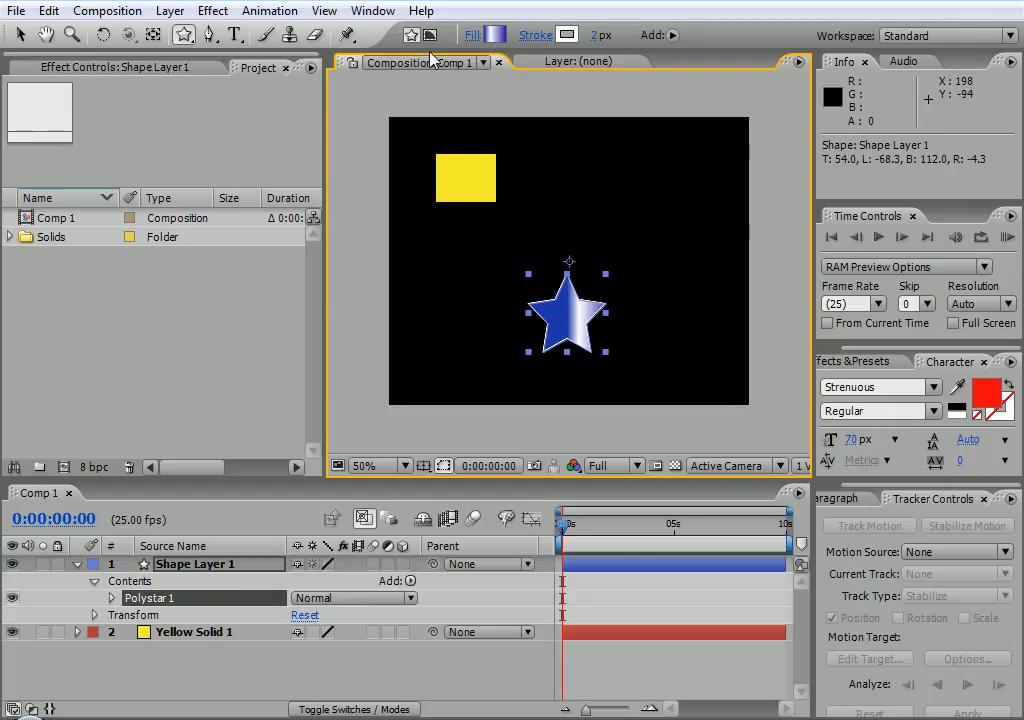
click(19, 36)
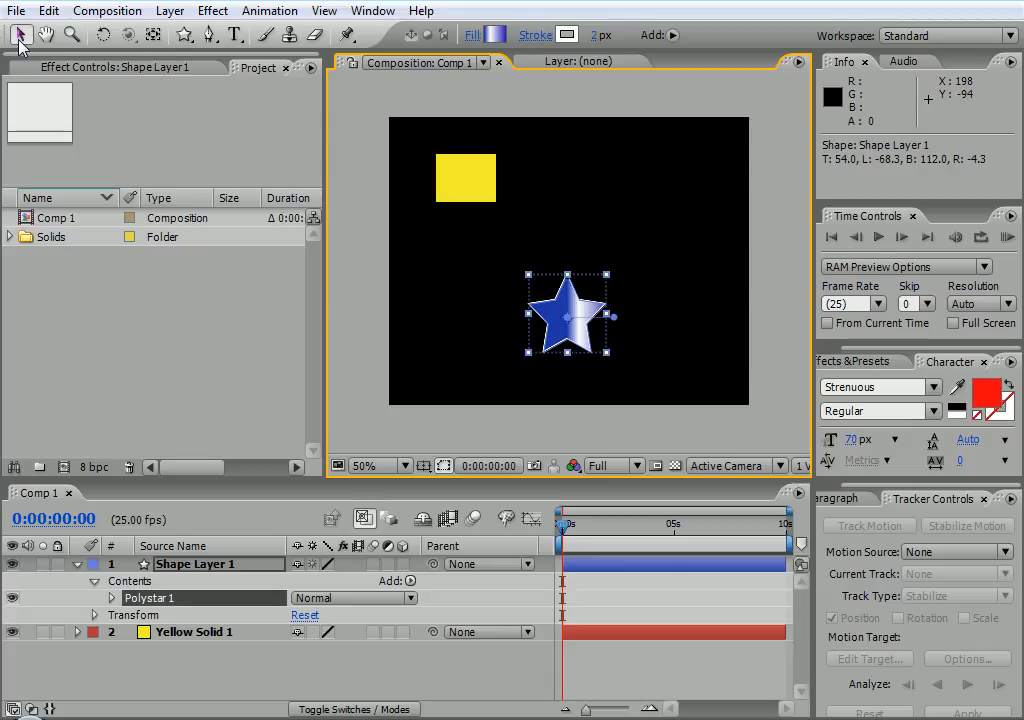
Delete the left blue stop and move white to 0% so the star fades white to blue
click(496, 36)
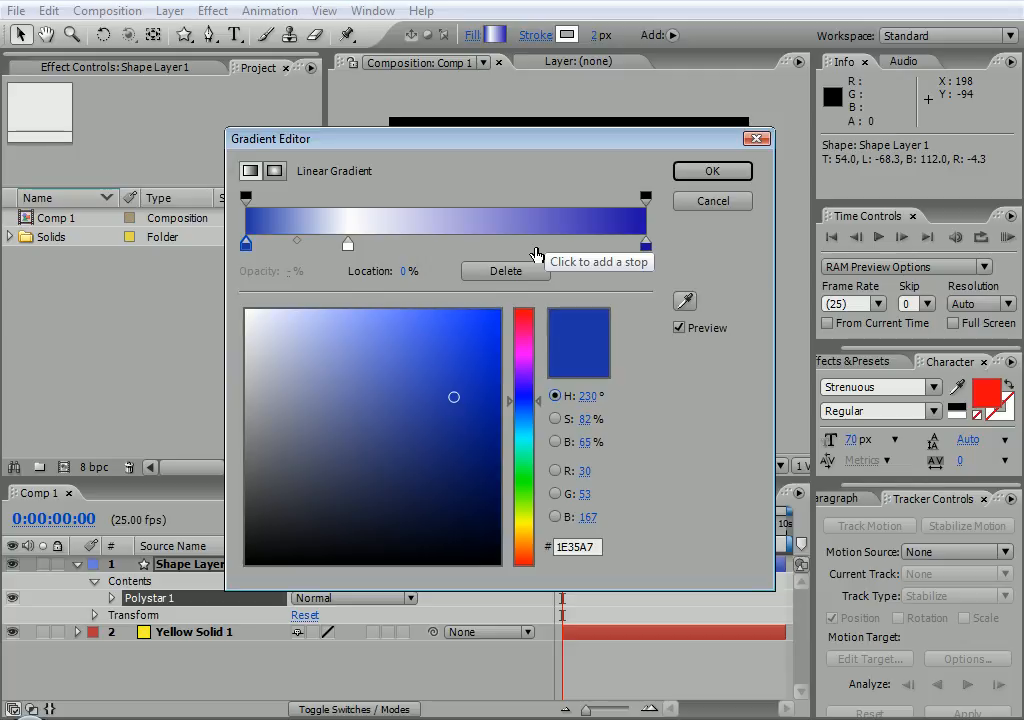
drag(470, 142, 524, 269)
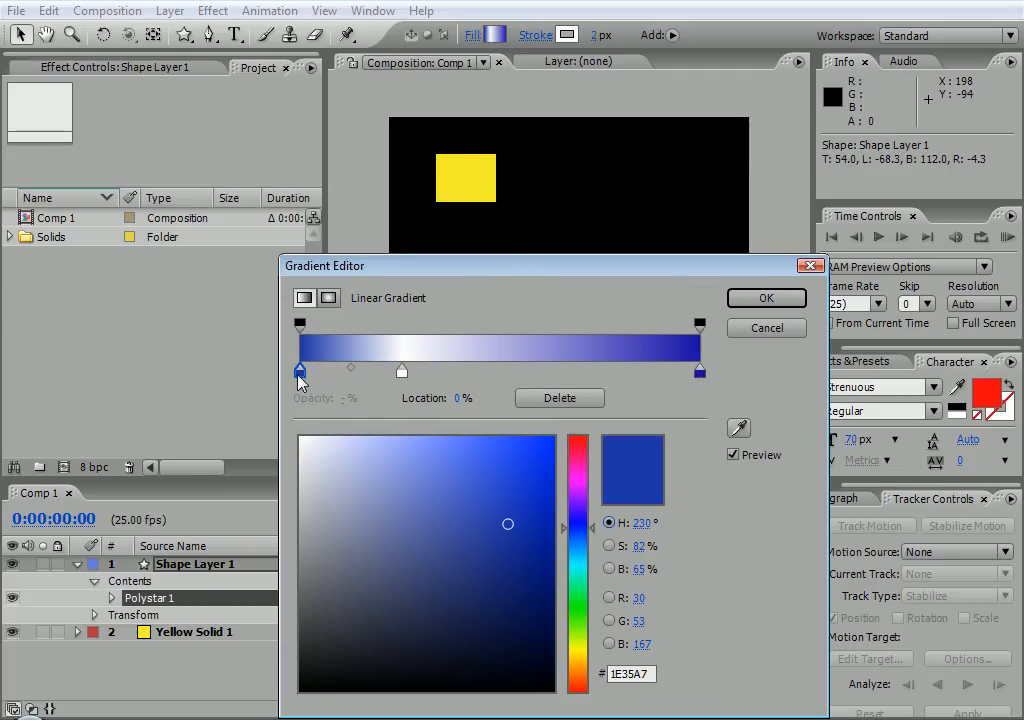
drag(299, 370, 279, 441)
drag(397, 370, 296, 368)
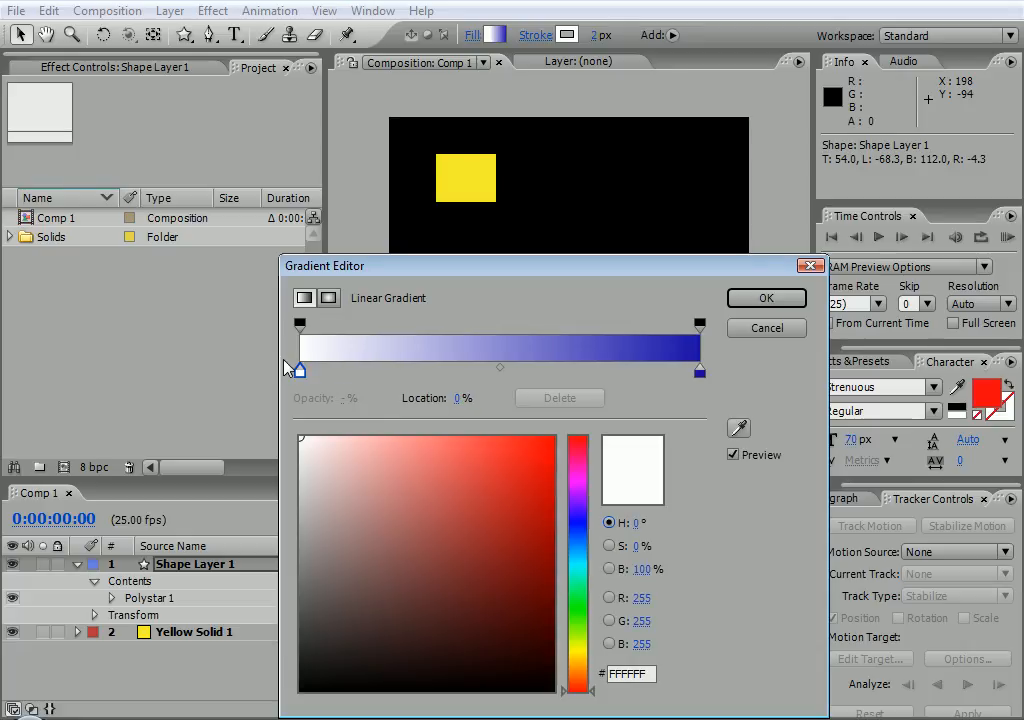
click(782, 299)
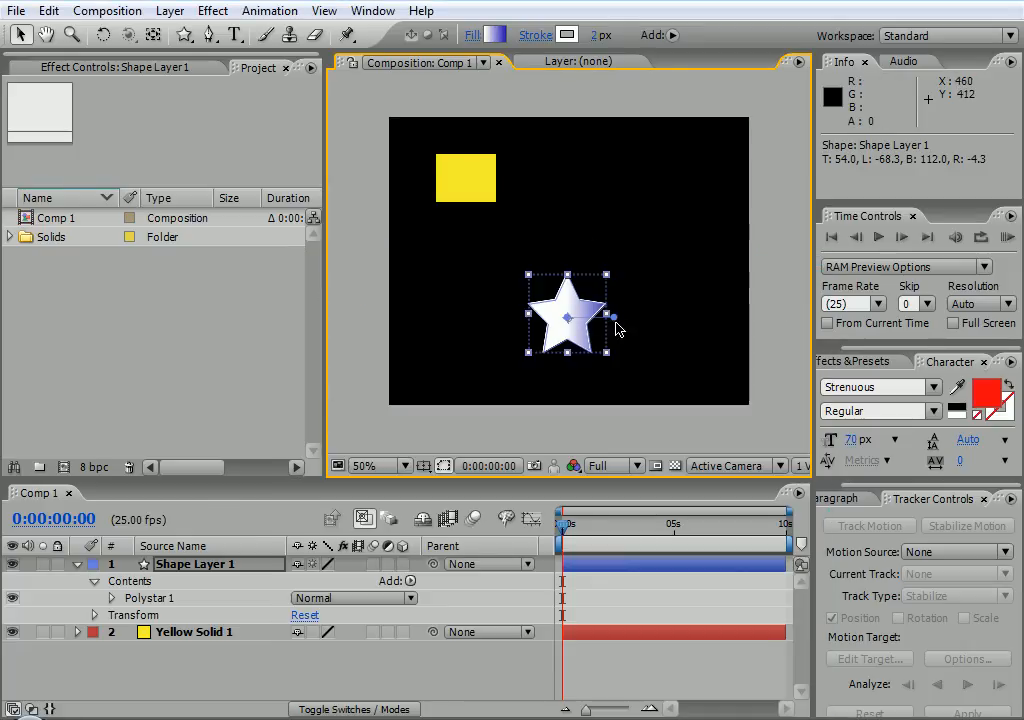
mouse_move(613, 317)
mouse_down()
mouse_move(648, 257)
mouse_move(555, 188)
mouse_move(512, 308)
mouse_move(528, 322)
mouse_move(590, 324)
mouse_move(572, 344)
mouse_move(552, 322)
mouse_move(558, 335)
mouse_up()
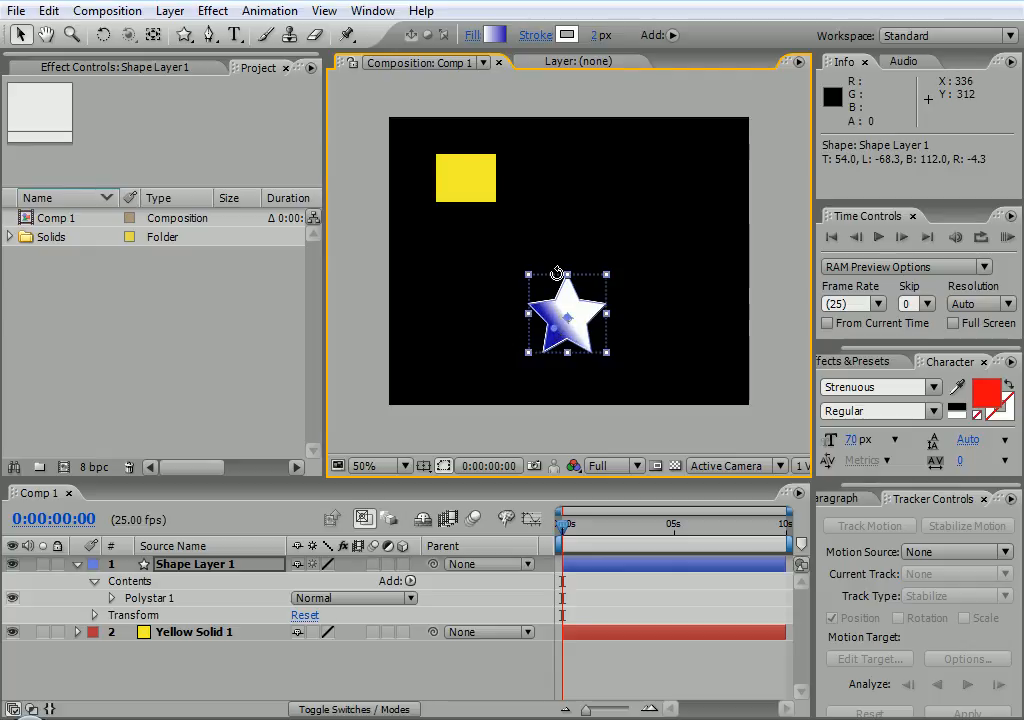
Switch the star's fill to Radial Gradient with Normal blending and spread its pale centre
click(469, 37)
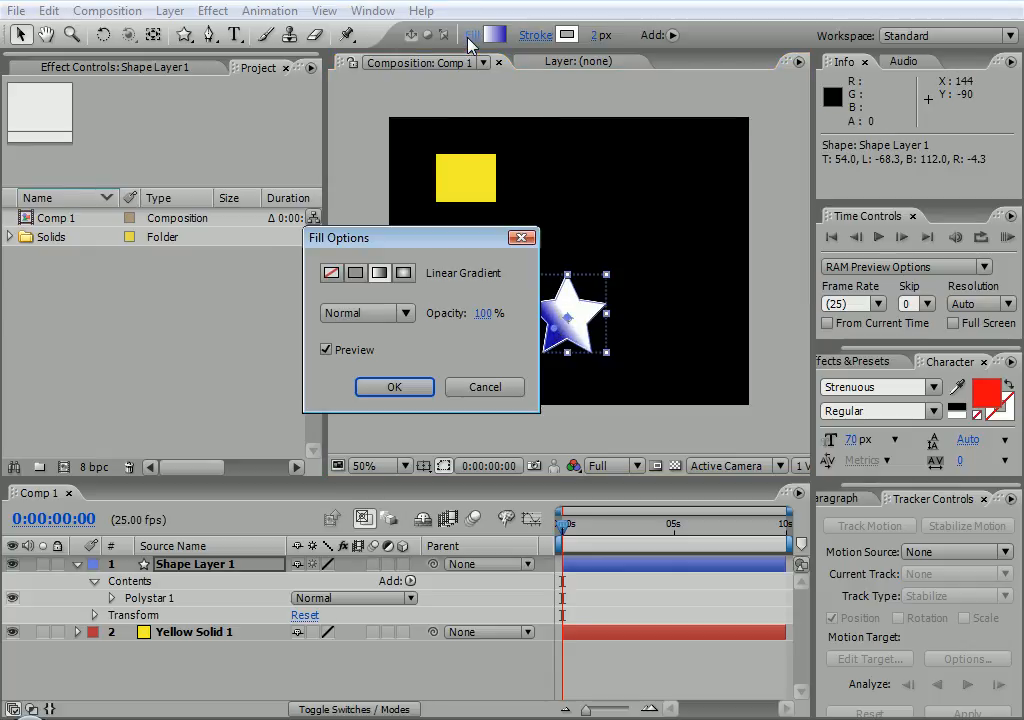
drag(430, 242, 326, 222)
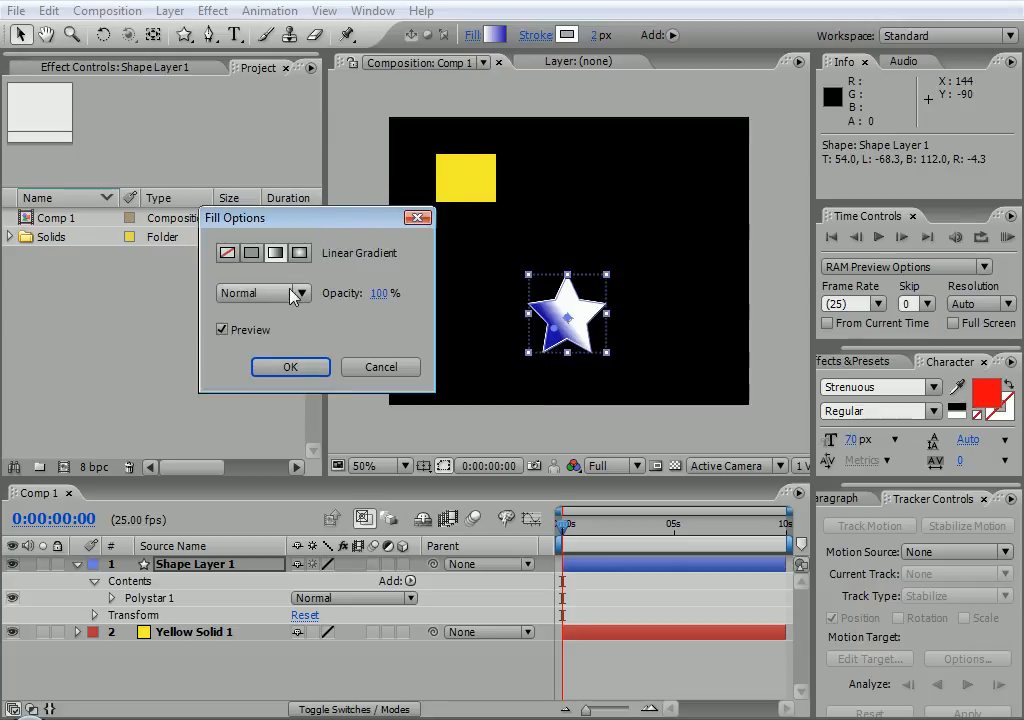
click(290, 297)
click(292, 294)
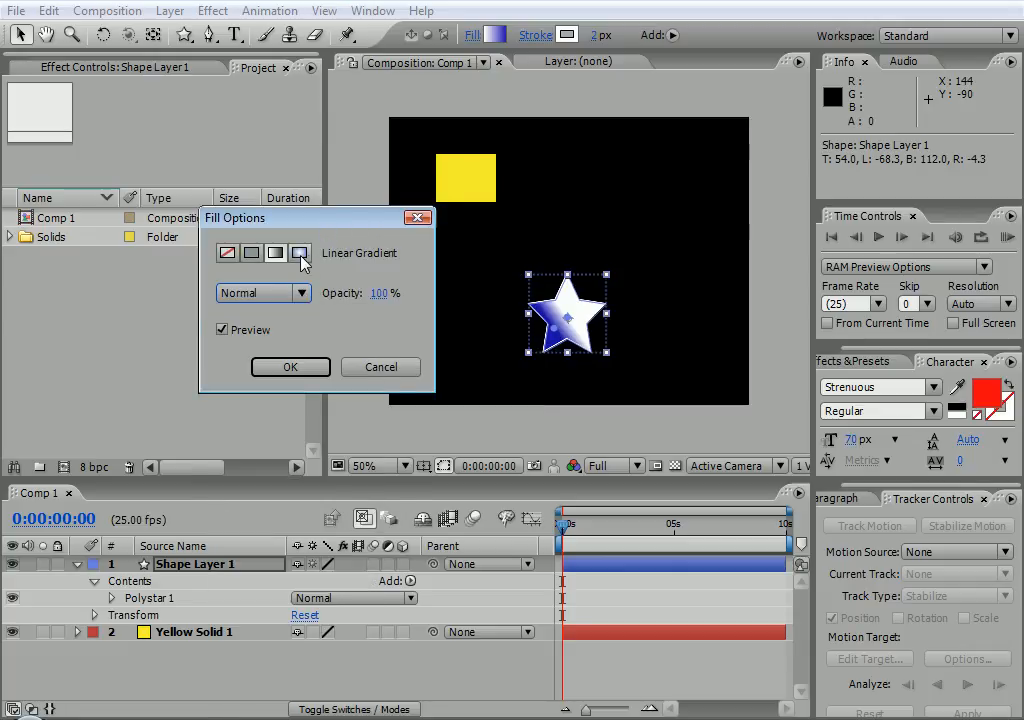
click(299, 253)
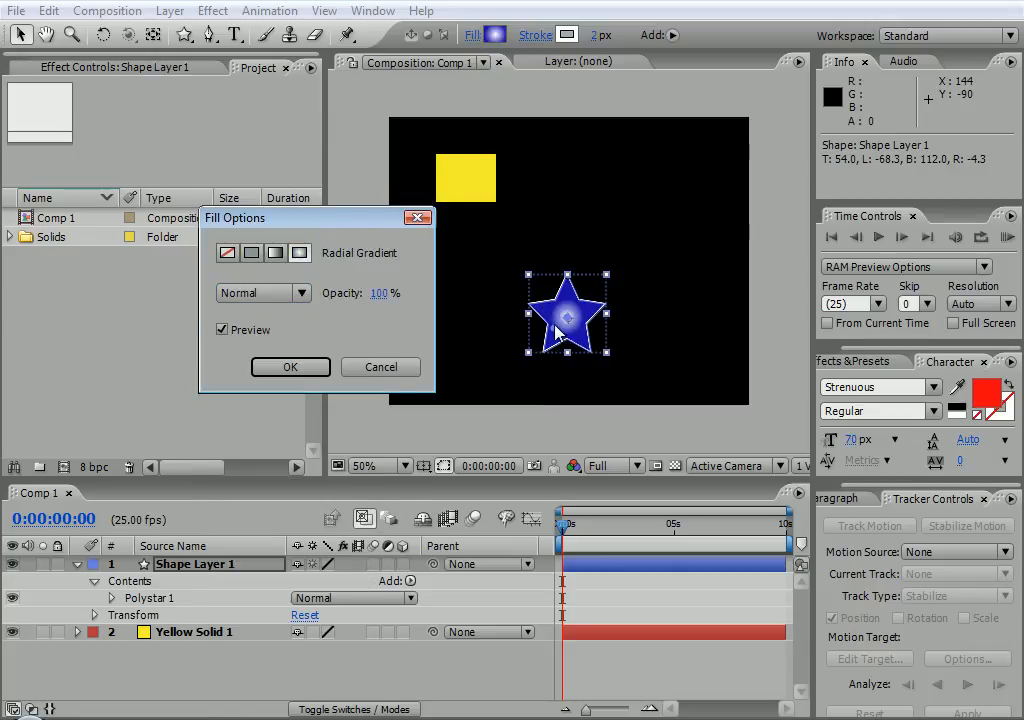
click(289, 369)
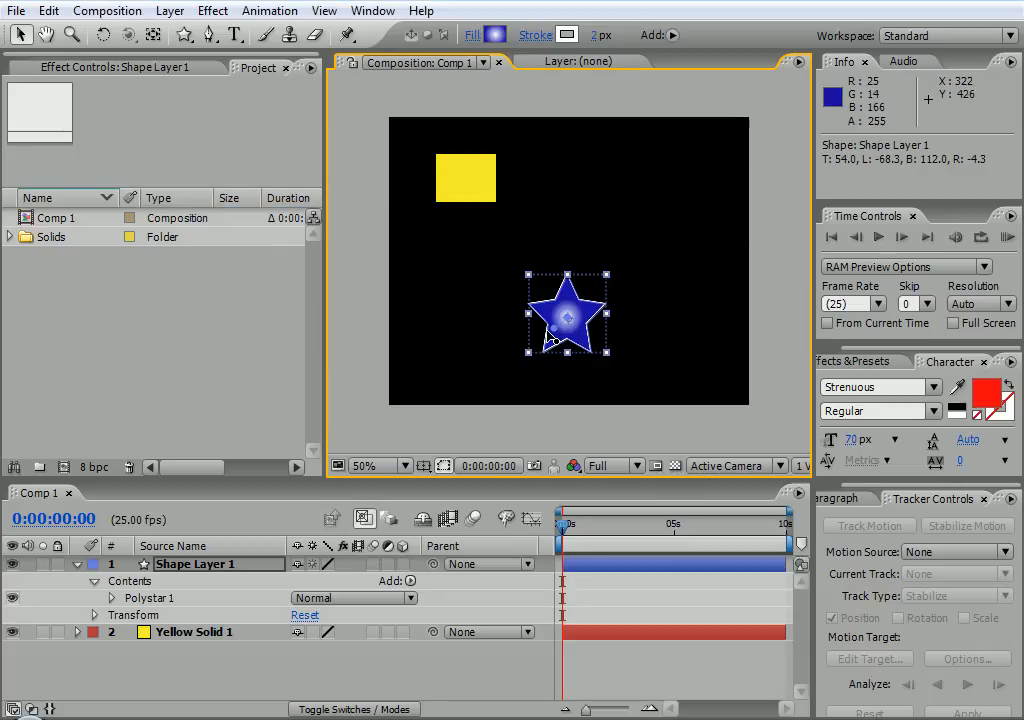
drag(554, 328, 532, 325)
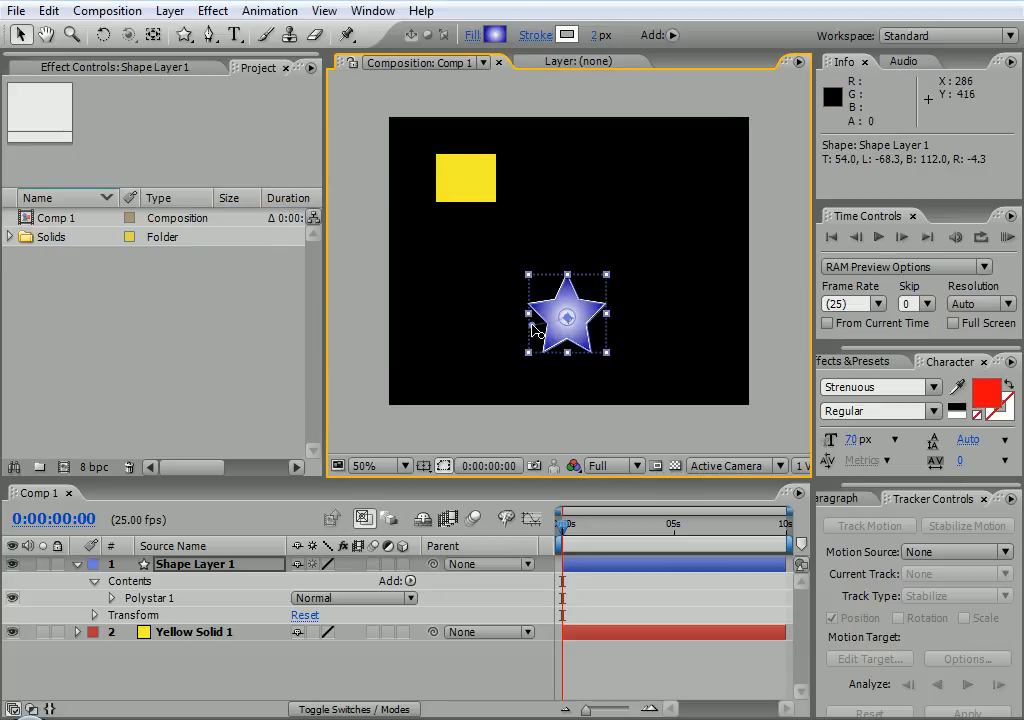
Set the star's stroke width to 0 and move the star up and to the right
click(574, 37)
click(475, 56)
click(598, 35)
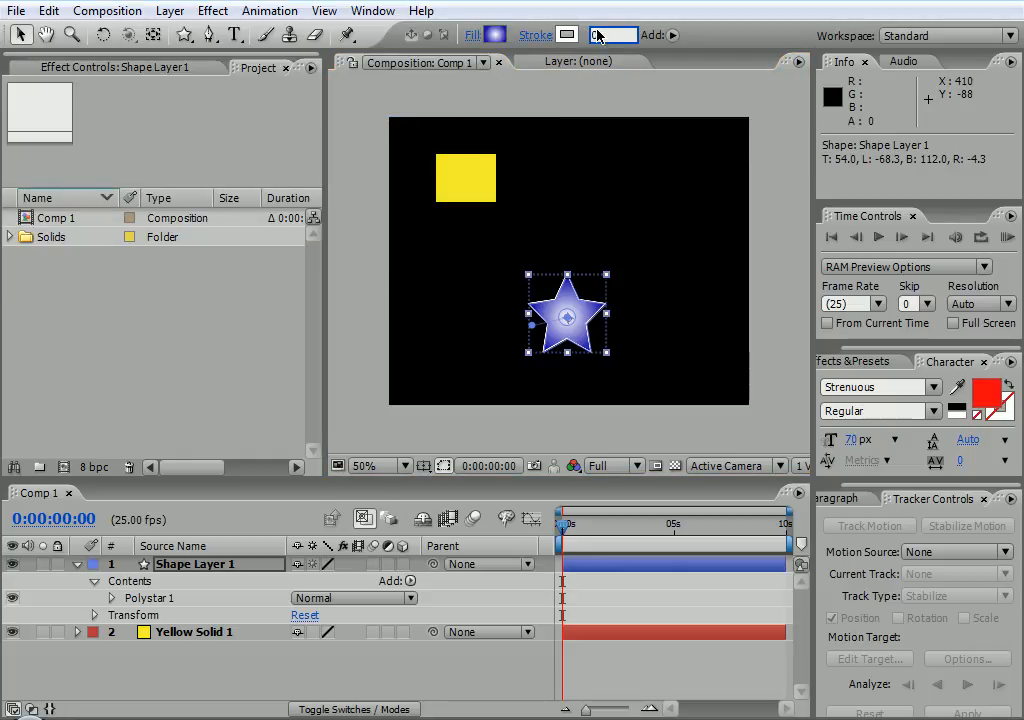
text(0)
key(Return)
click(658, 196)
drag(592, 342, 620, 264)
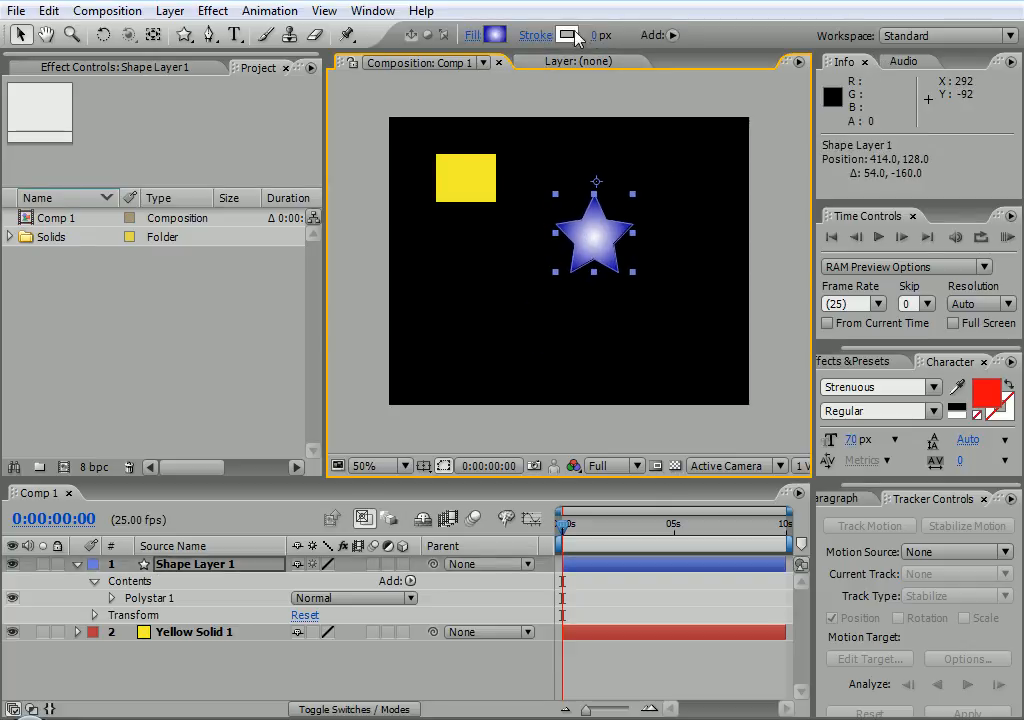
Widen the star's white outline to 11 px and shift the star down-left
click(596, 36)
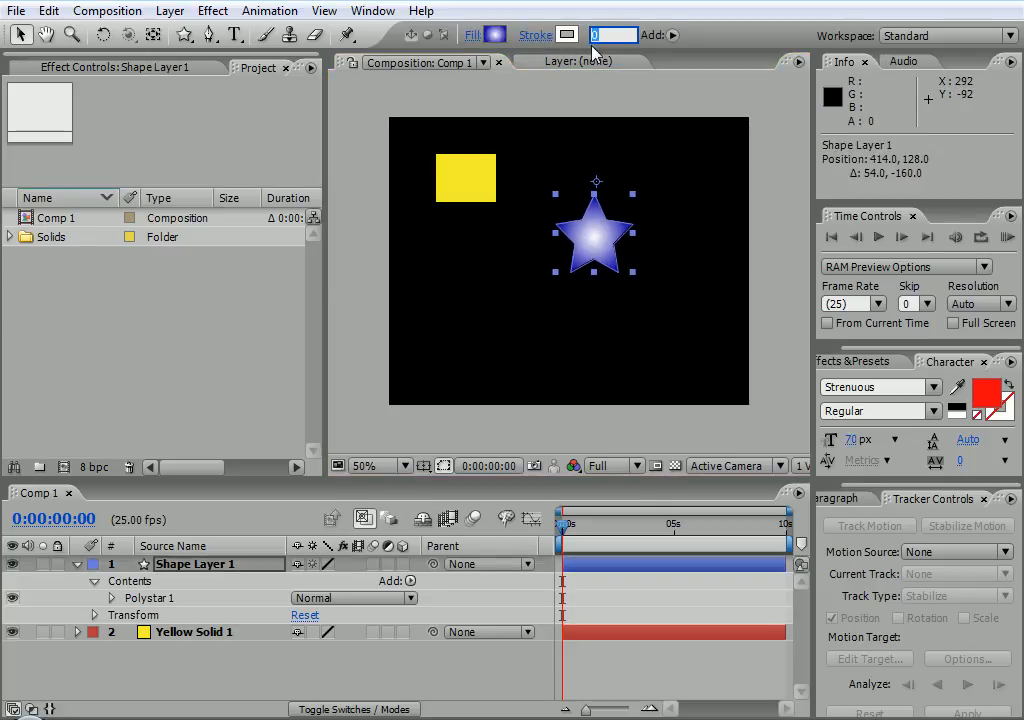
mouse_move(592, 38)
mouse_down()
mouse_move(571, 36)
mouse_move(615, 36)
mouse_move(560, 35)
mouse_up()
click(622, 151)
mouse_move(603, 252)
mouse_down()
mouse_move(535, 344)
mouse_move(583, 285)
mouse_move(603, 280)
mouse_up()
Nudge the yellow solid, then move the star up-right to position 466, 164
mouse_move(491, 203)
mouse_down()
mouse_move(469, 200)
mouse_move(499, 204)
mouse_up()
click(183, 631)
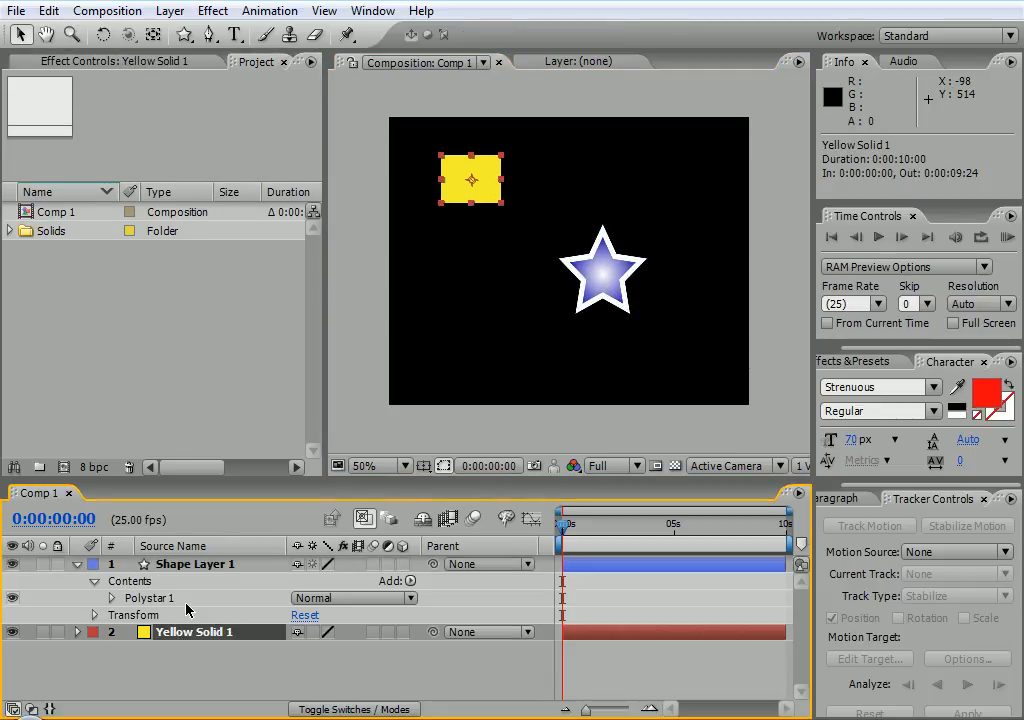
click(188, 567)
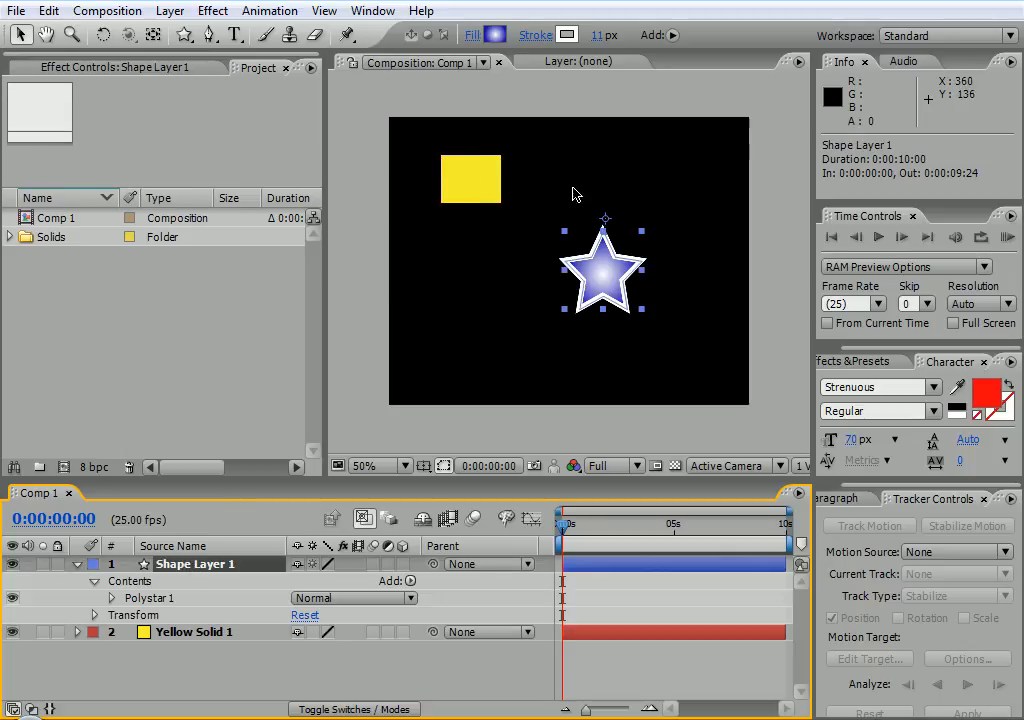
drag(603, 274, 621, 256)
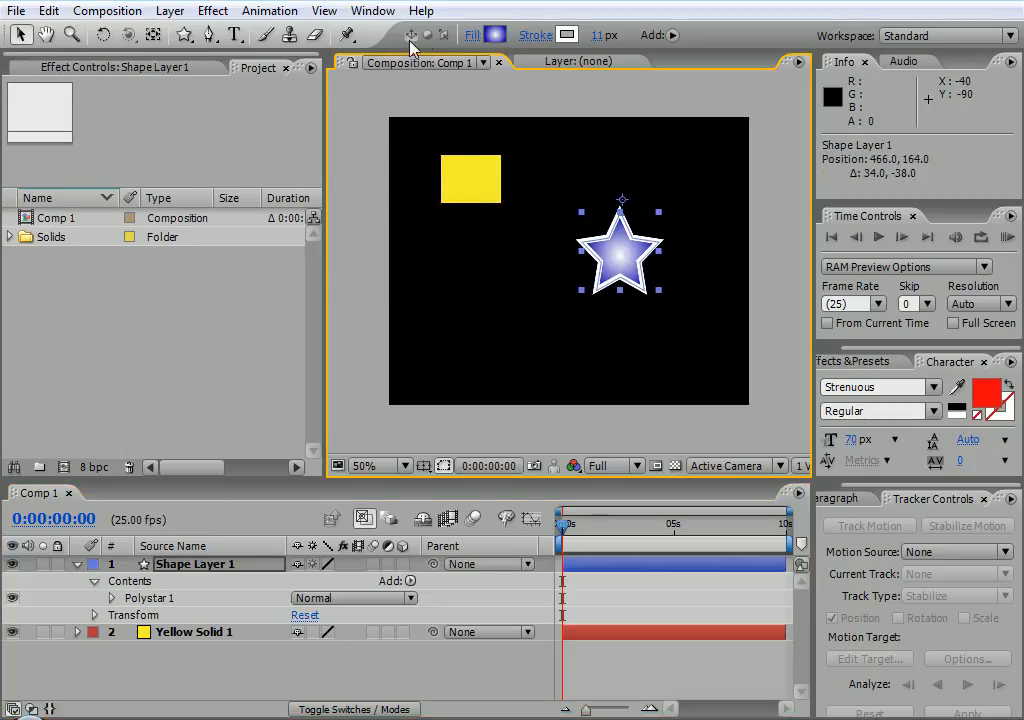
click(413, 92)
click(184, 35)
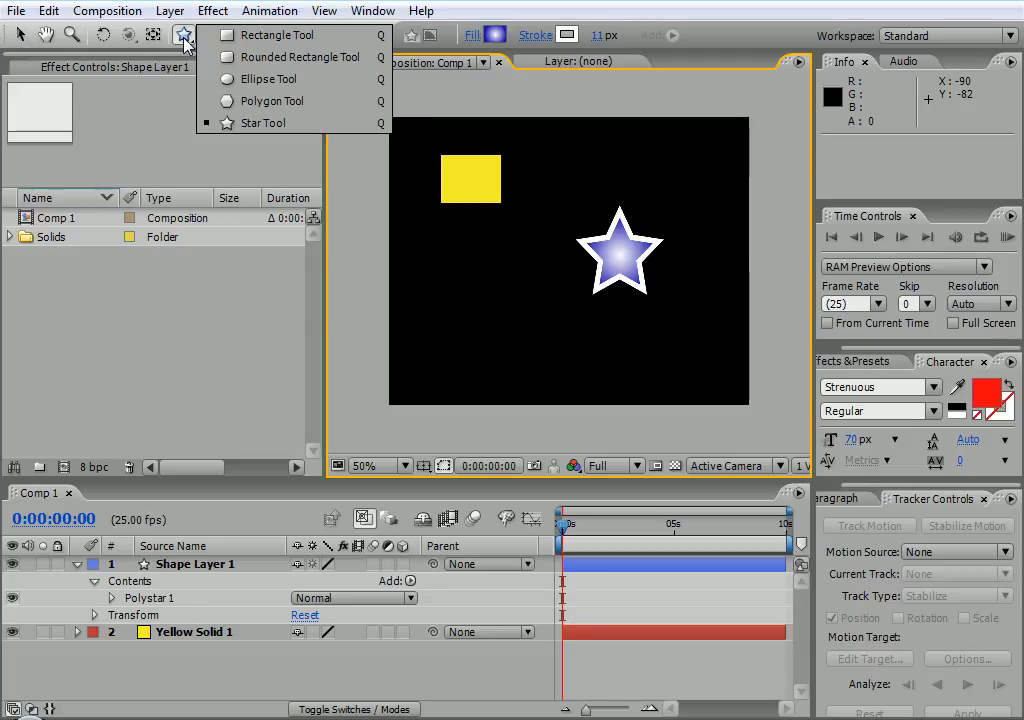
Draw a rounded rectangle in the lower left with a thicker white outline
click(270, 59)
drag(430, 286, 550, 378)
mouse_move(603, 42)
mouse_down()
mouse_move(680, 45)
mouse_move(612, 46)
mouse_up()
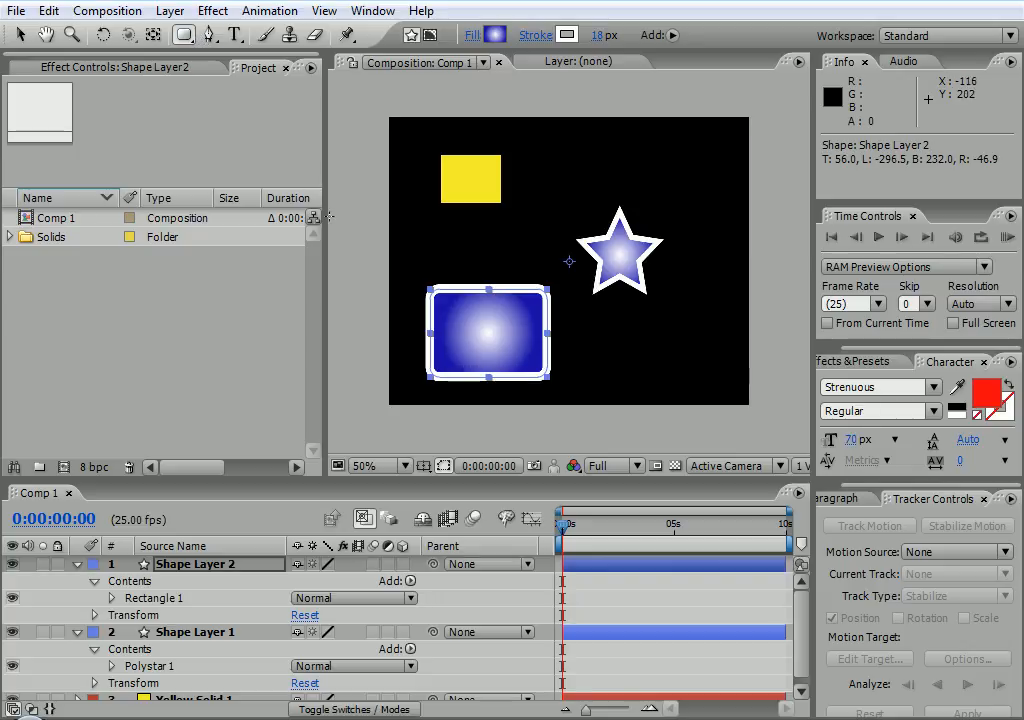
click(403, 233)
Draw a wide square-cornered rectangle near the top, then undo the rectangles with Ctrl+Z
drag(434, 251, 377, 183)
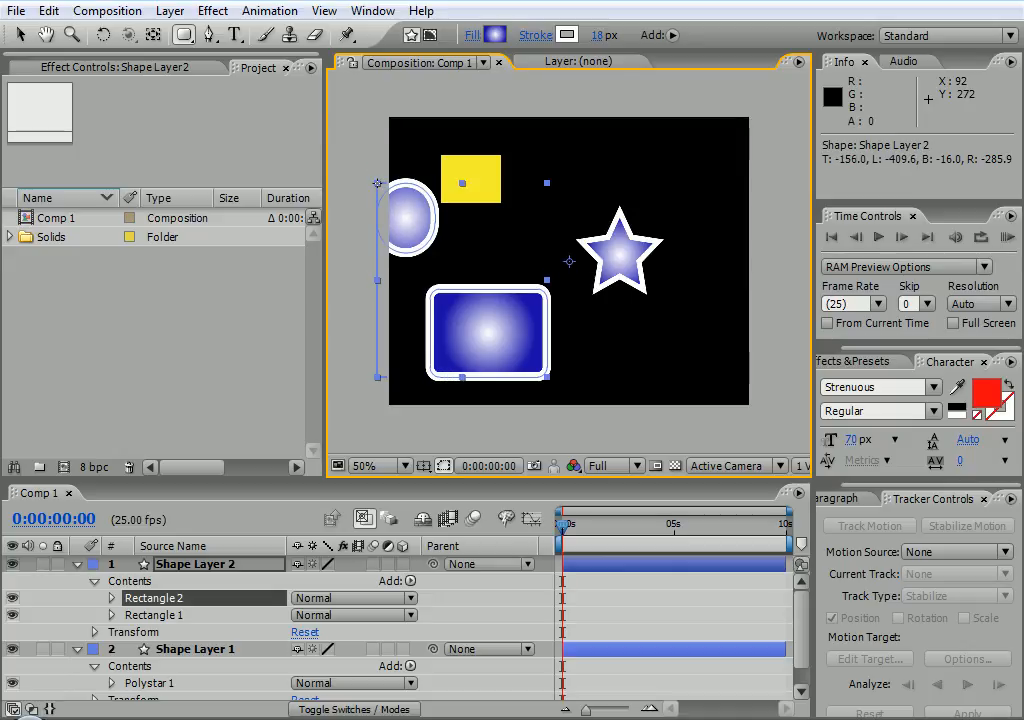
key(Left)
key(Right)
key(Left)
key(Right)
mouse_move(378, 183)
mouse_down()
mouse_move(549, 243)
mouse_move(590, 188)
mouse_up()
key(Left)
key(Right)
key(Left)
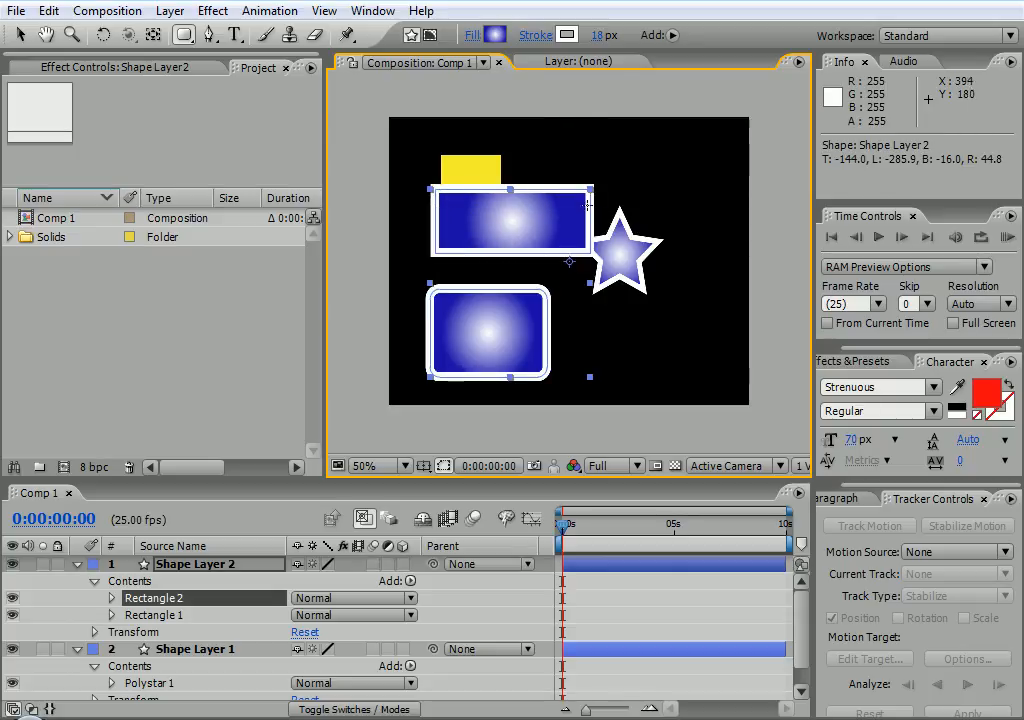
drag(588, 200, 587, 219)
key(ctrl+z)
key(ctrl+z)
key(ctrl+z)
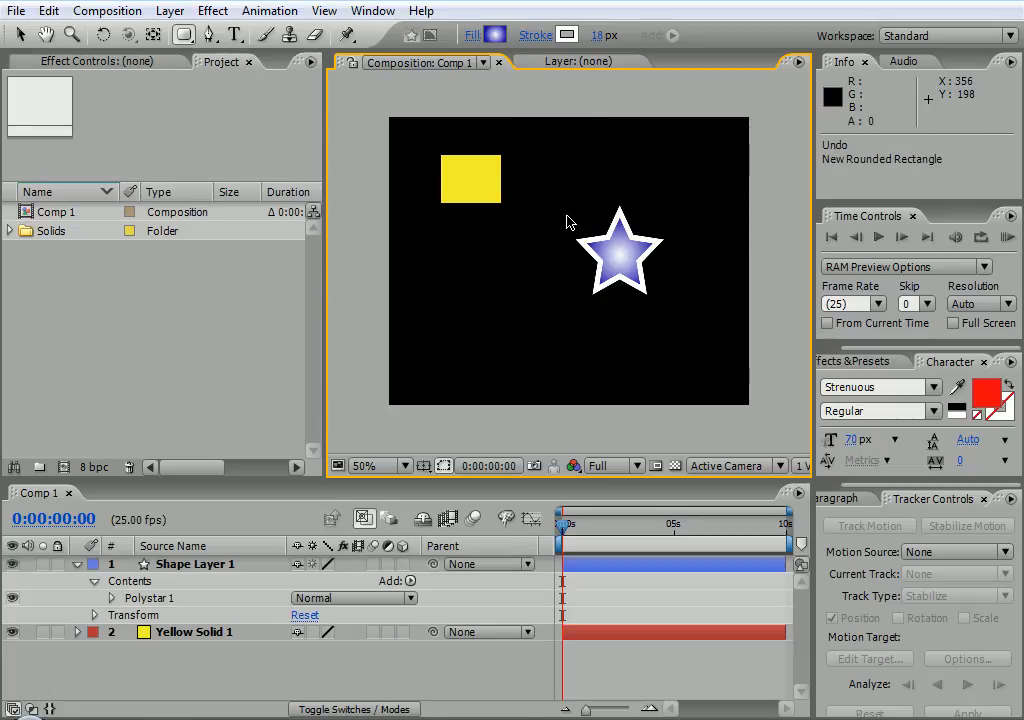
Drag the star down-left to sit near the centre at position 320, 192
click(46, 34)
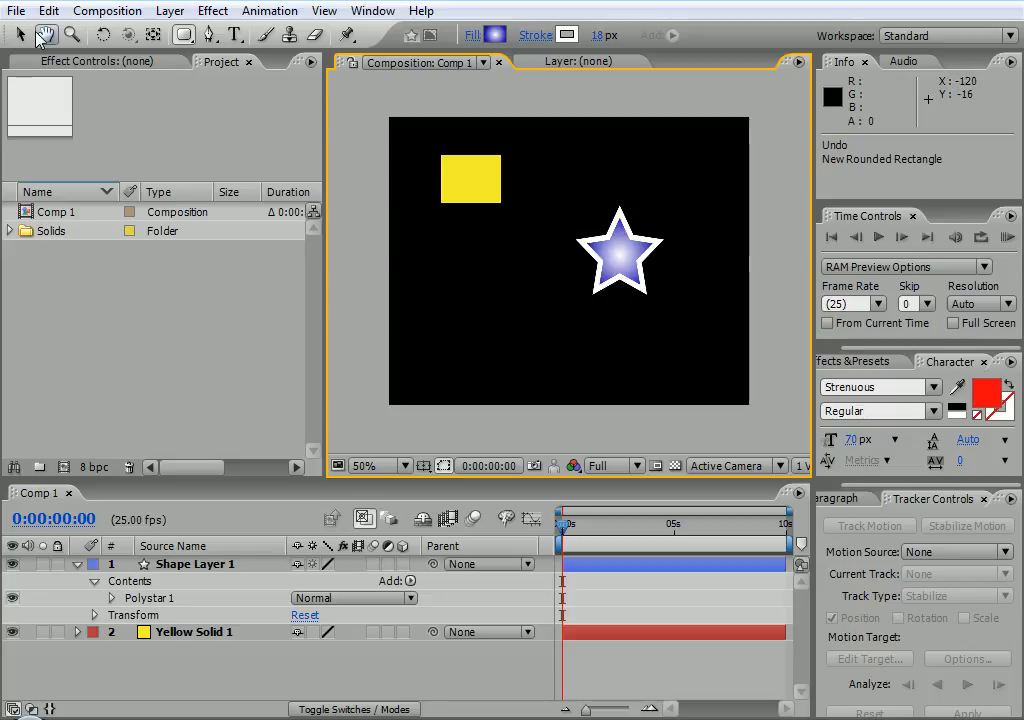
click(20, 34)
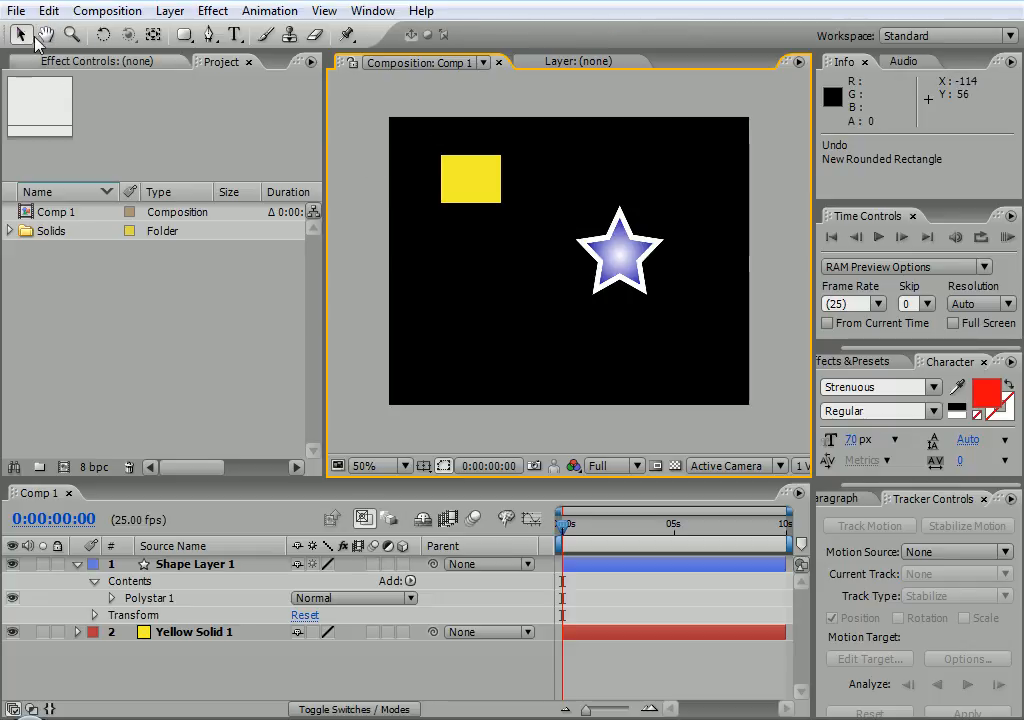
mouse_move(622, 276)
mouse_down()
mouse_move(585, 305)
mouse_move(585, 333)
mouse_move(586, 304)
mouse_up()
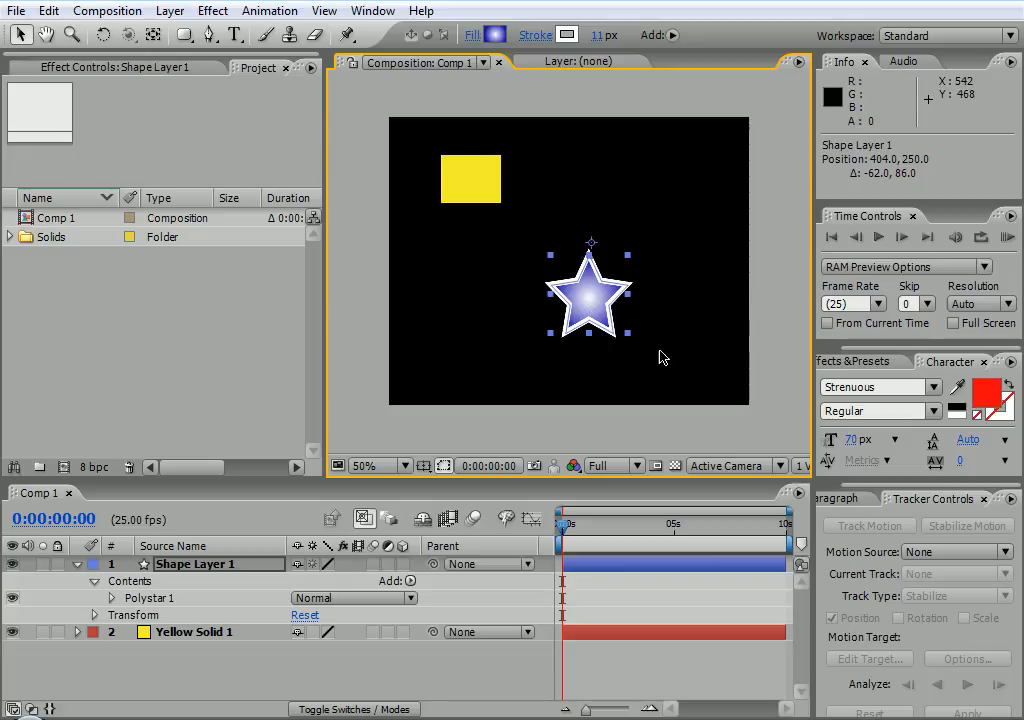
drag(586, 300, 535, 297)
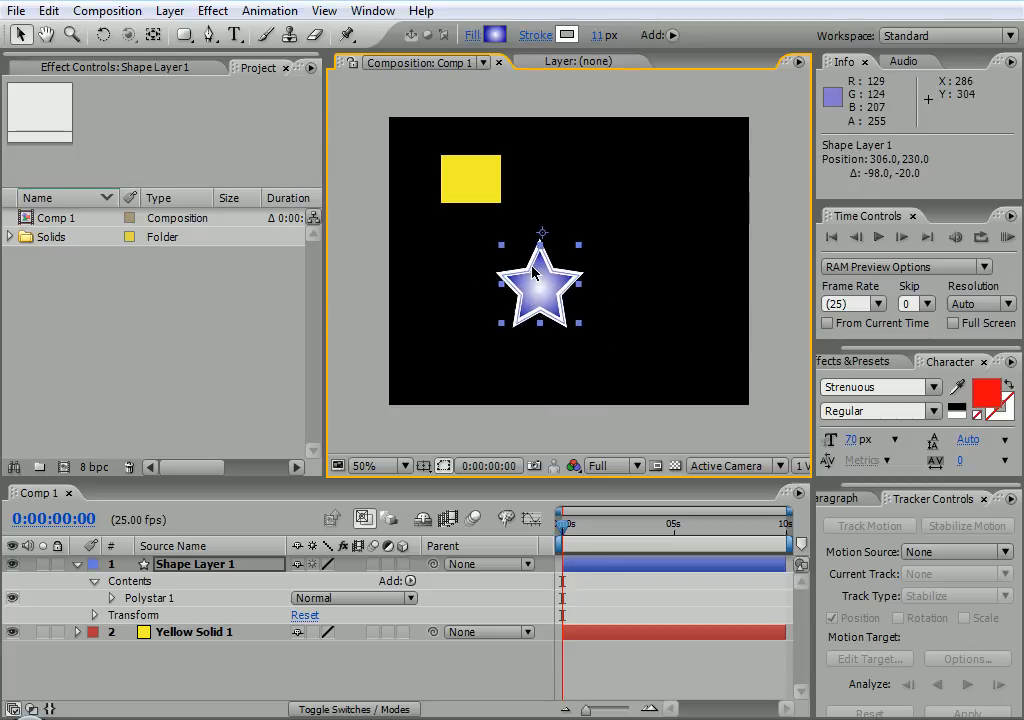
mouse_move(543, 236)
mouse_down()
mouse_move(536, 268)
mouse_move(550, 215)
mouse_up()
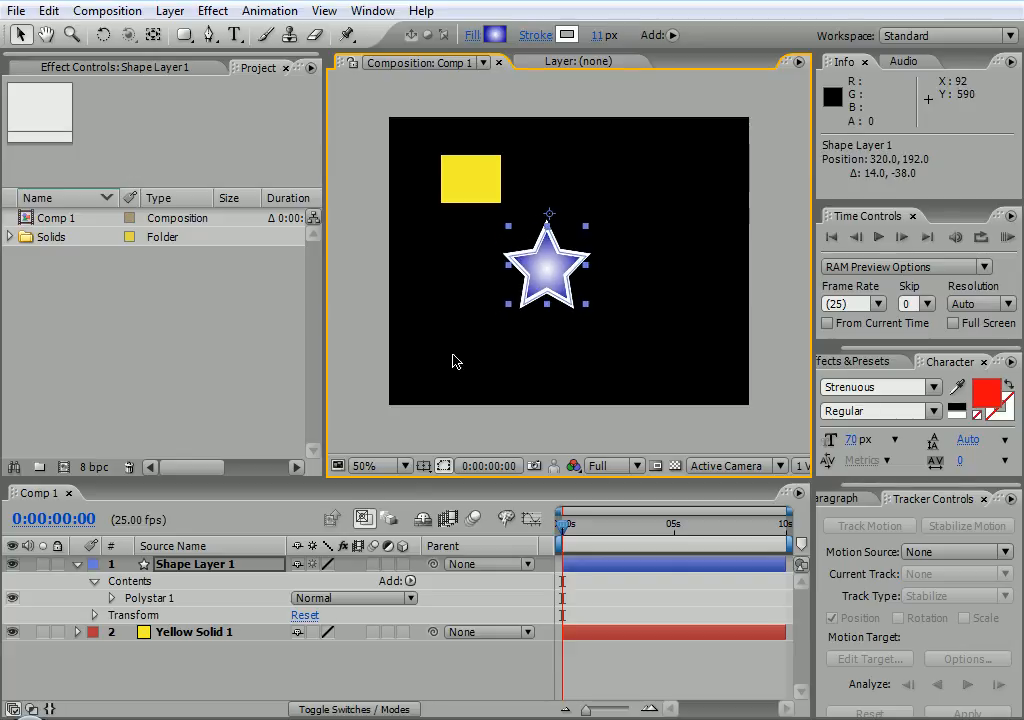
Reset the star's Transform to anchor 0, 0, position 360, 288 and 0° rotation
click(93, 616)
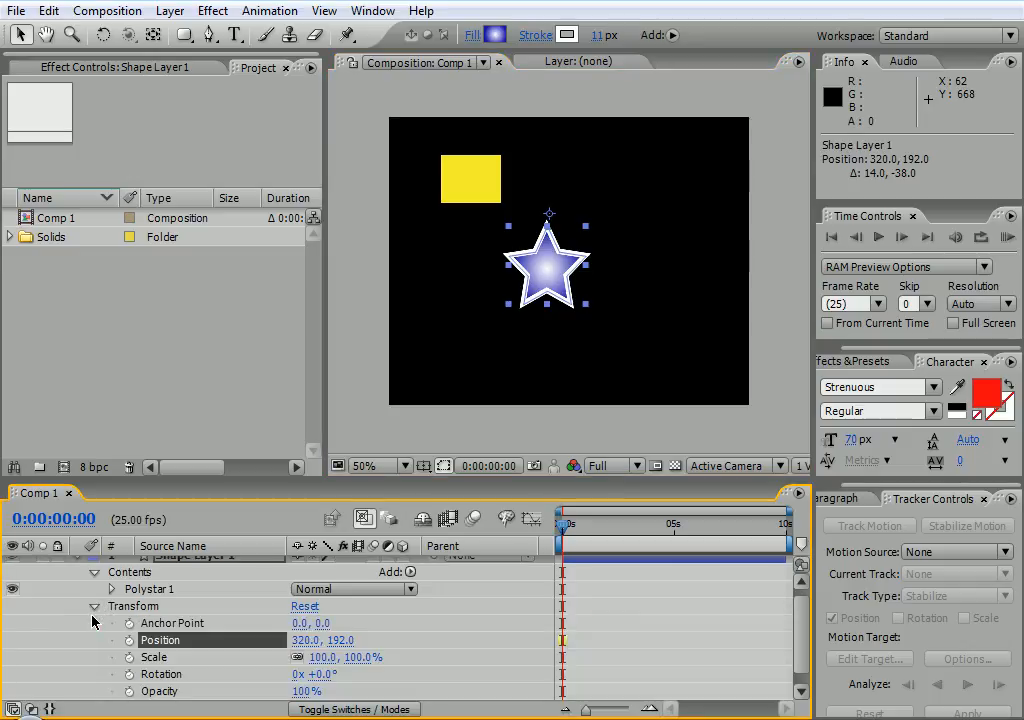
drag(320, 627, 340, 617)
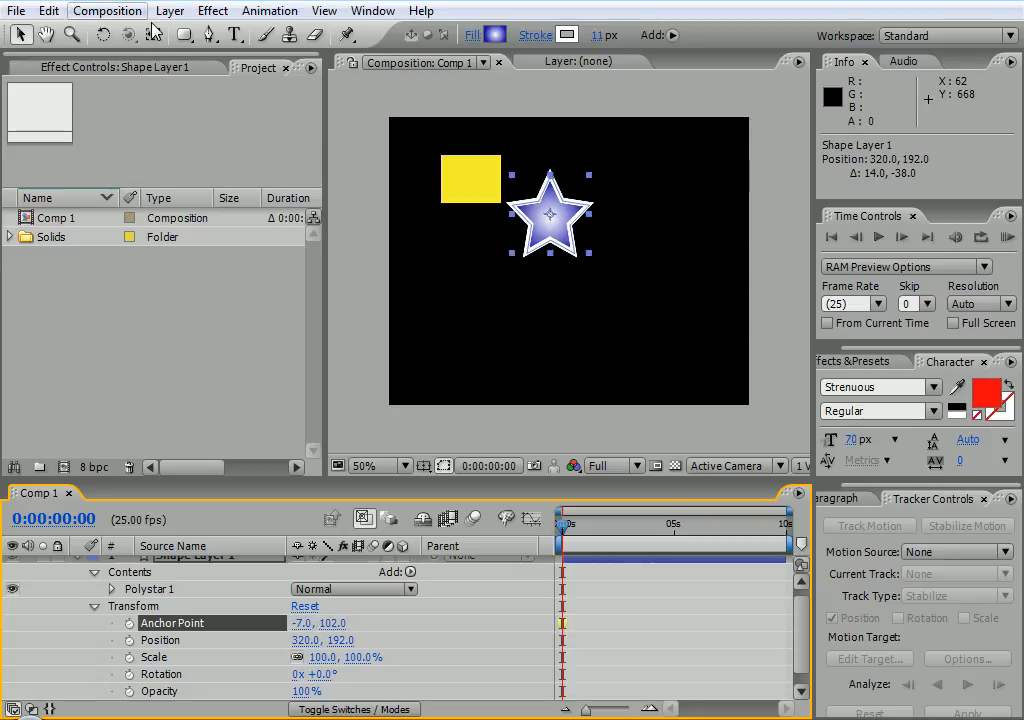
click(101, 40)
mouse_move(561, 214)
mouse_down()
mouse_move(520, 250)
mouse_move(568, 226)
mouse_move(556, 230)
mouse_up()
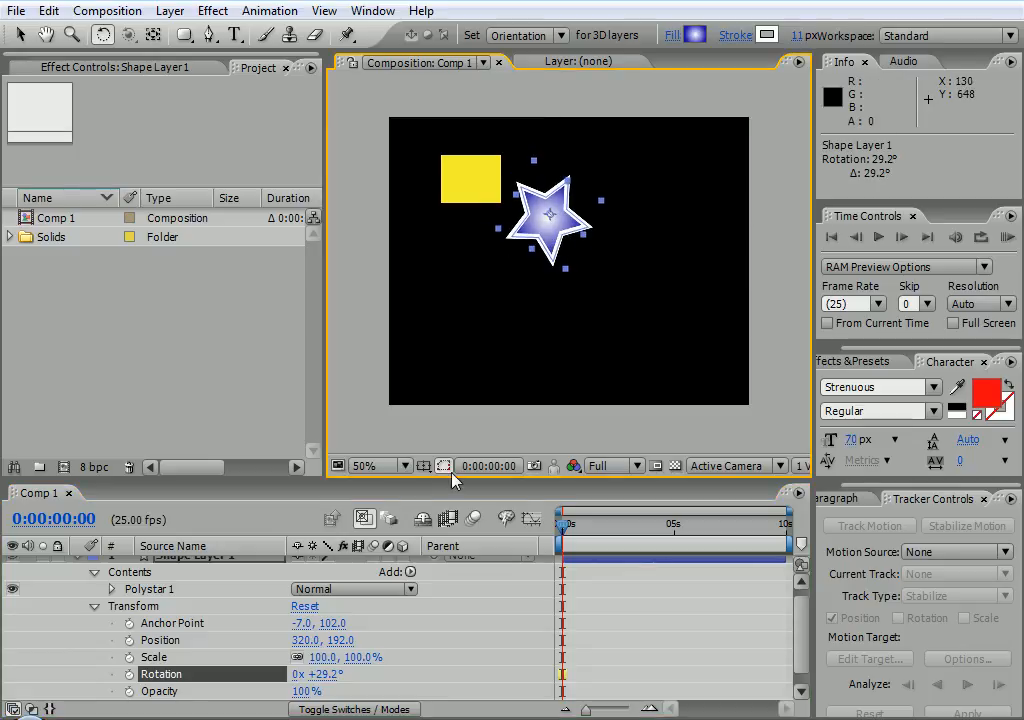
key(ctrl+z)
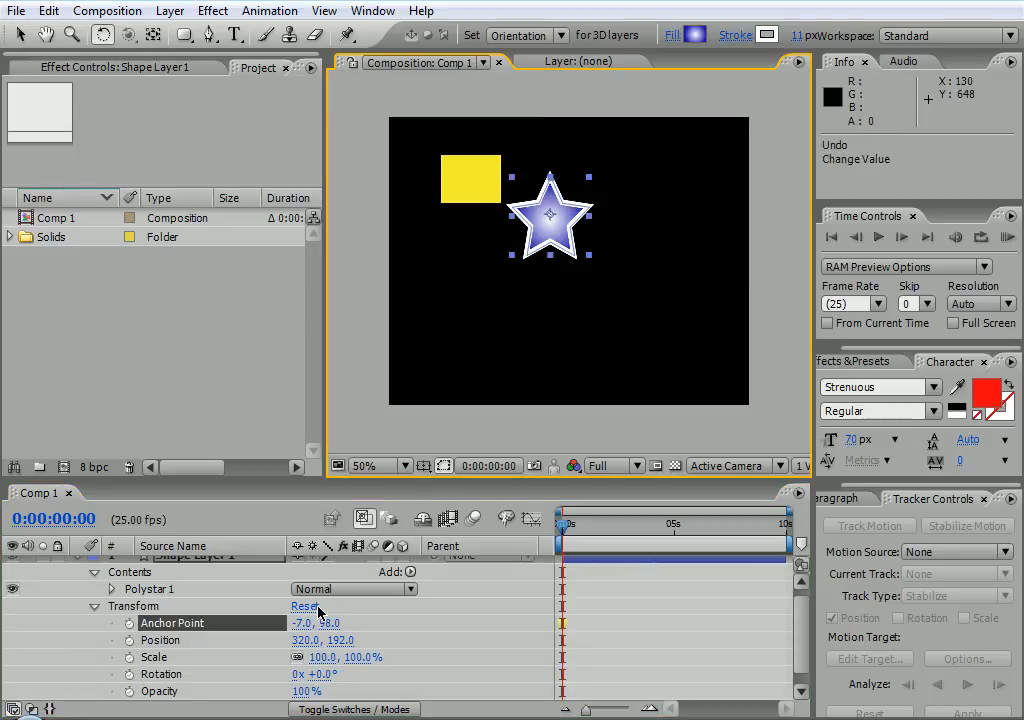
click(305, 607)
drag(560, 325, 503, 405)
key(ctrl+z)
click(19, 34)
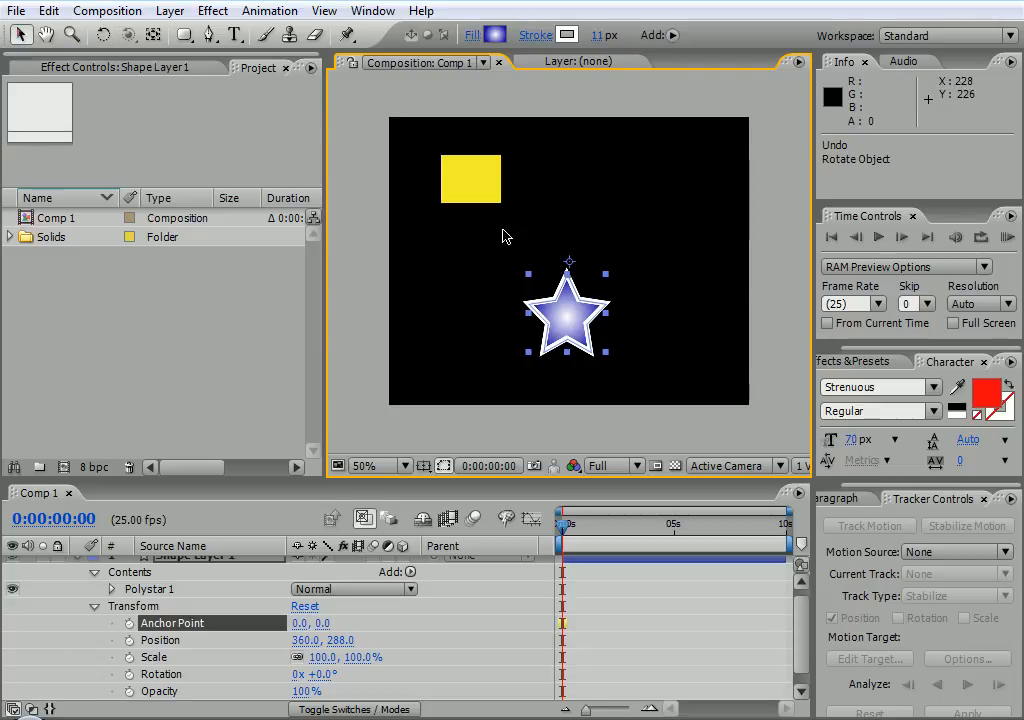
Move the yellow solid to the upper left and the star beneath it at 142, 262
drag(569, 316, 510, 287)
mouse_move(479, 193)
mouse_down()
mouse_move(519, 183)
mouse_move(460, 197)
mouse_up()
drag(510, 290, 599, 288)
drag(441, 181, 526, 180)
drag(600, 285, 508, 297)
drag(541, 187, 590, 194)
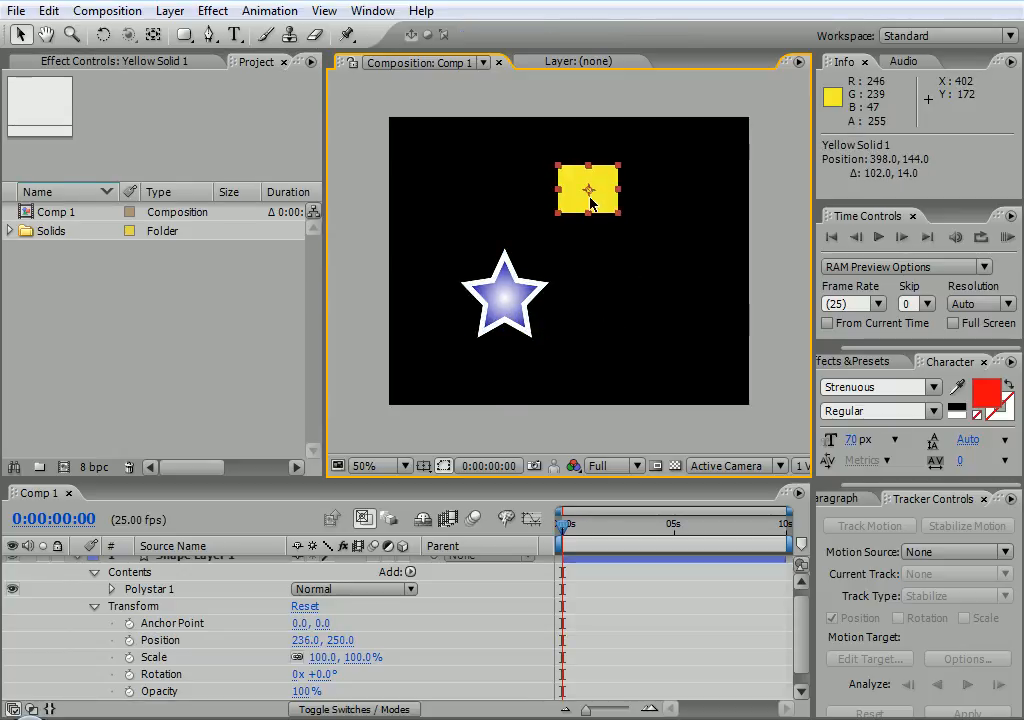
drag(504, 303, 602, 305)
drag(603, 195, 471, 171)
drag(600, 320, 466, 337)
mouse_move(468, 165)
mouse_down()
mouse_move(703, 163)
mouse_move(467, 162)
mouse_up()
Set a starting Position keyframe for Yellow Solid 1 at 116, 112
drag(470, 308, 457, 301)
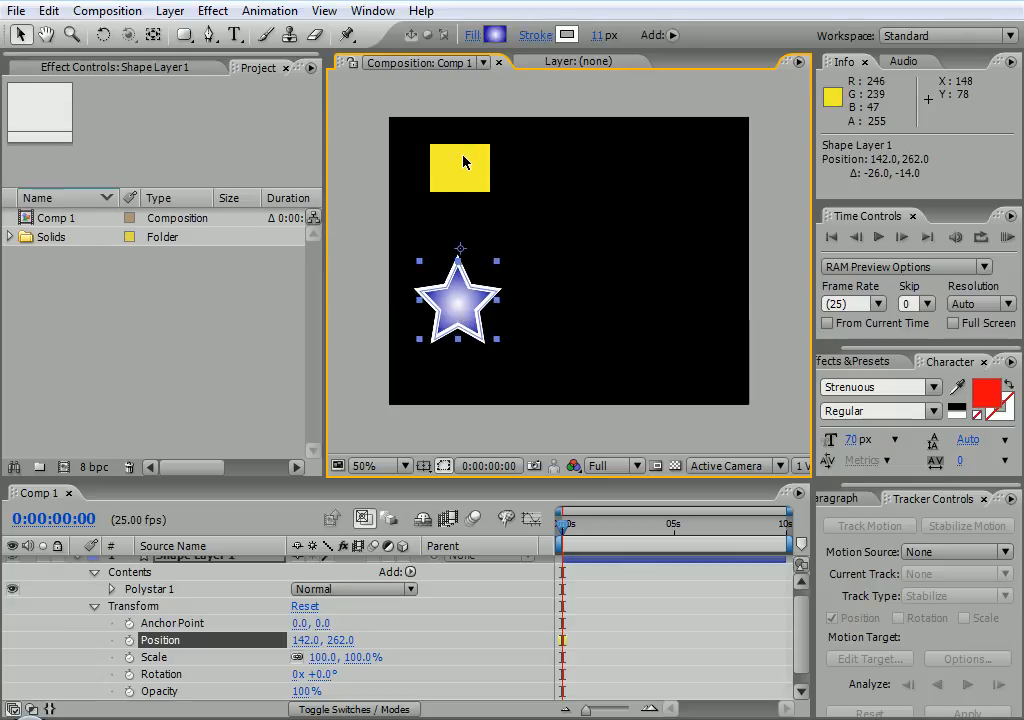
click(464, 152)
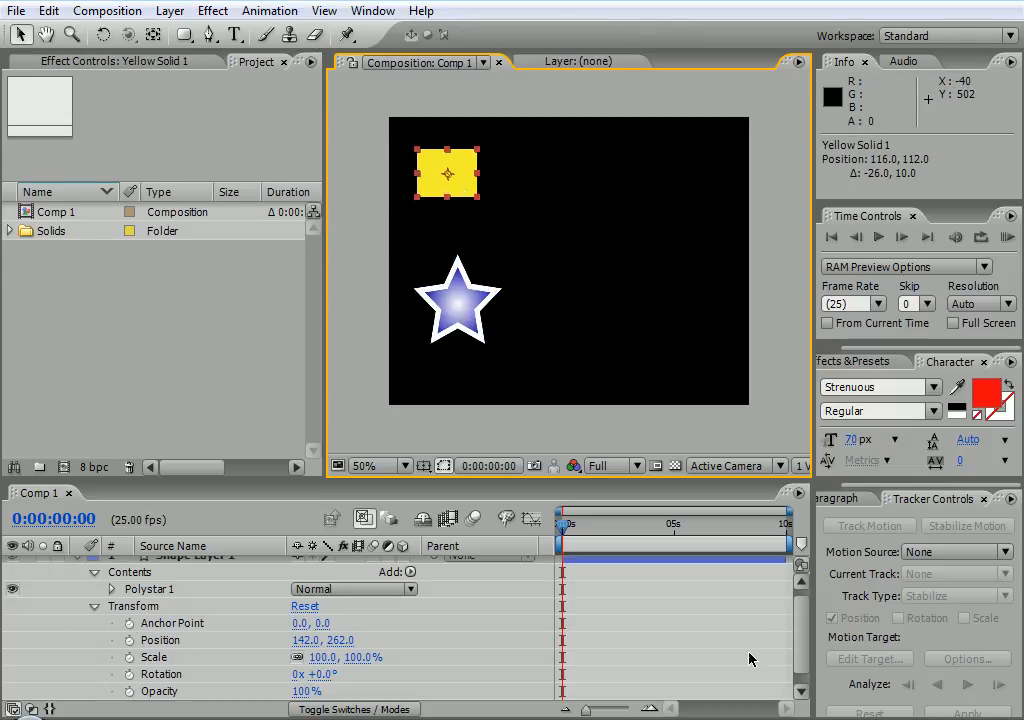
click(800, 692)
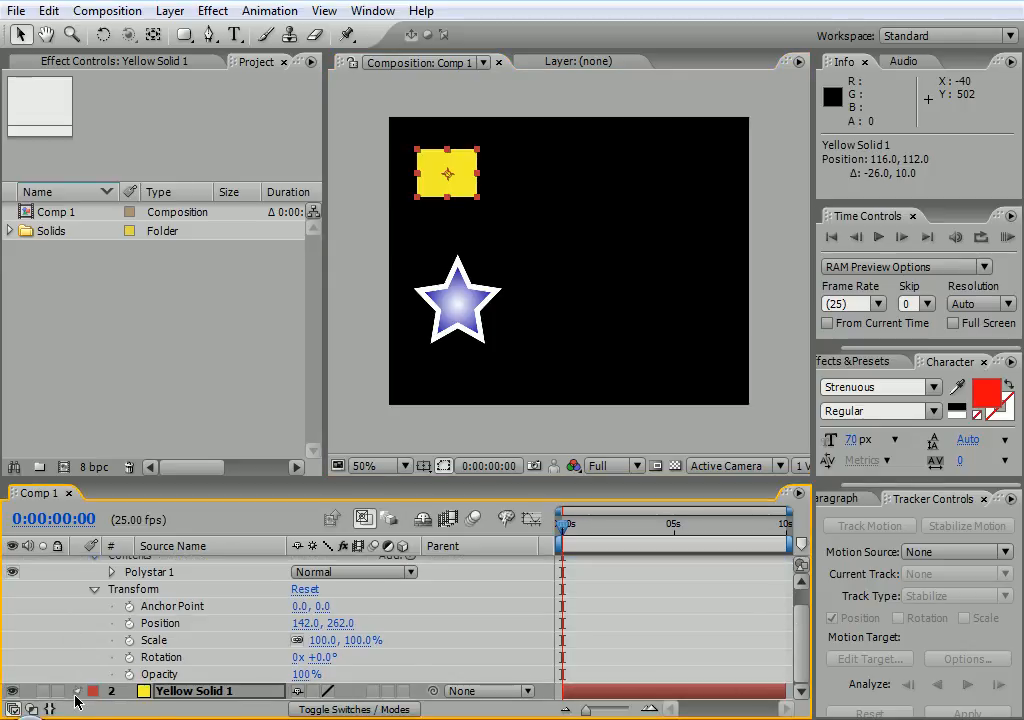
click(77, 691)
click(92, 691)
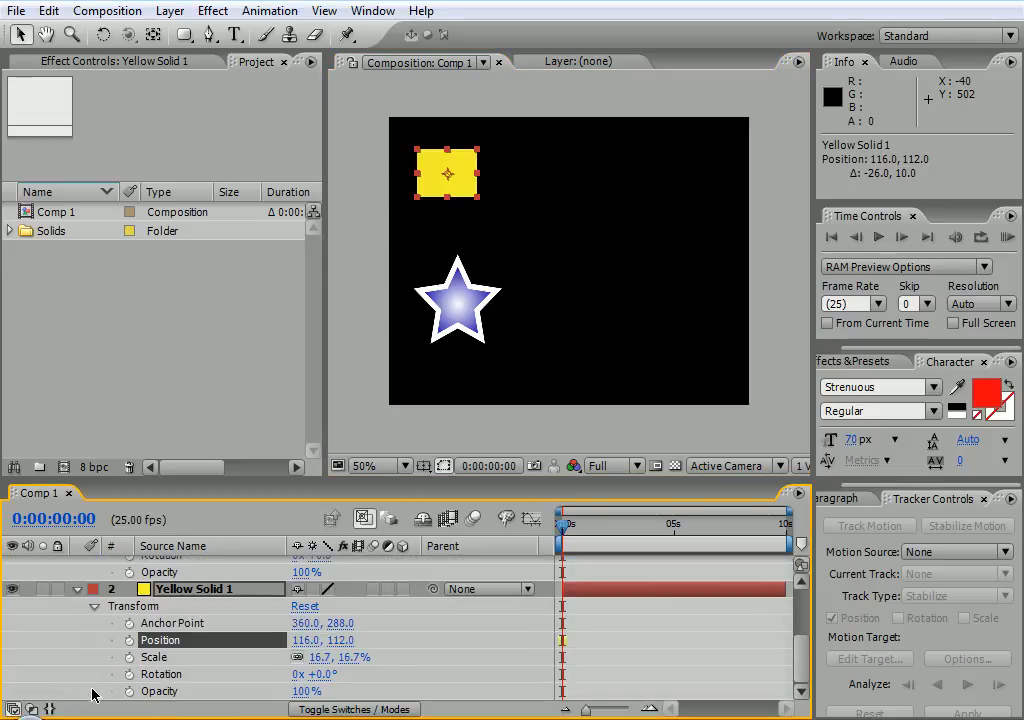
click(128, 642)
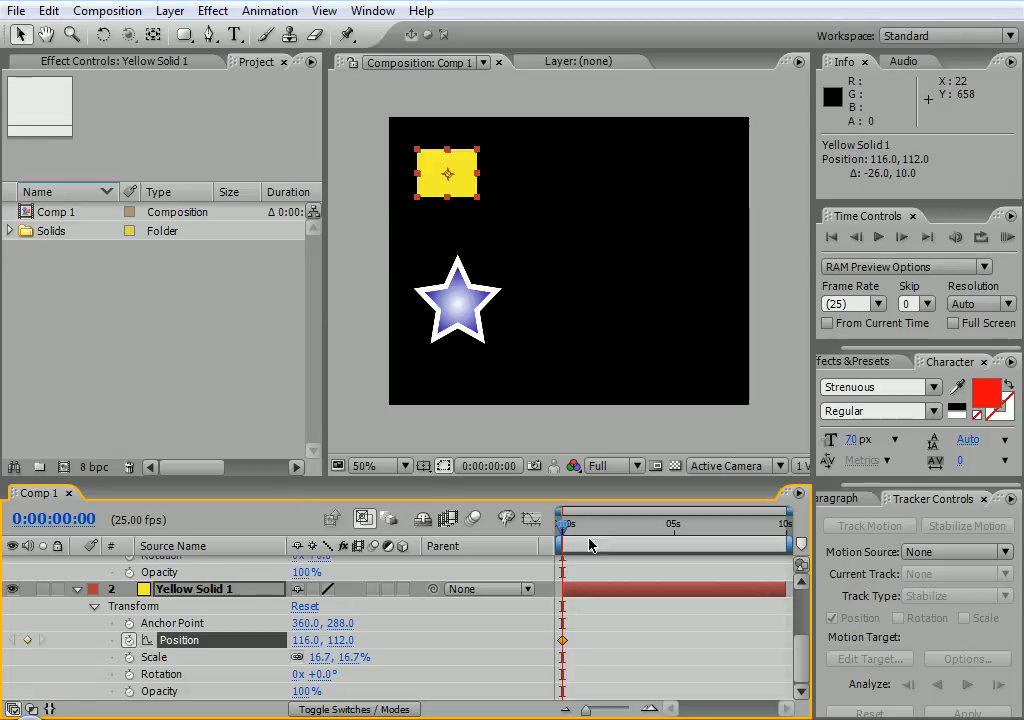
At 0:00:01:16, move the solid to the upper right for a second Position keyframe
drag(564, 530, 599, 530)
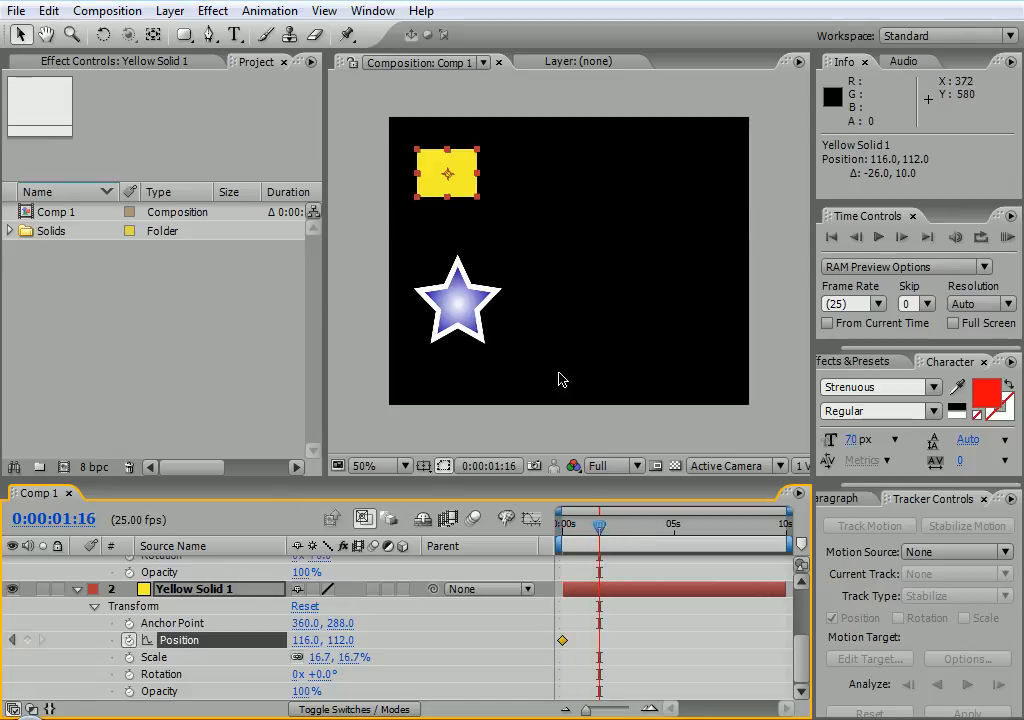
drag(456, 170, 688, 231)
key(ctrl+z)
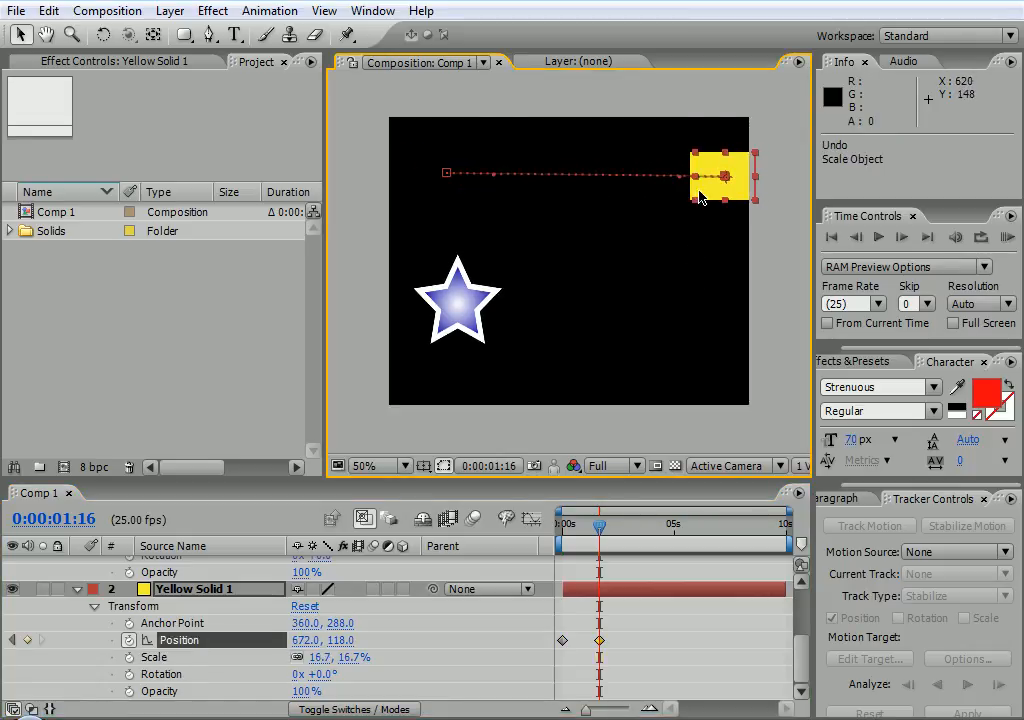
drag(697, 180, 703, 207)
key(ctrl+z)
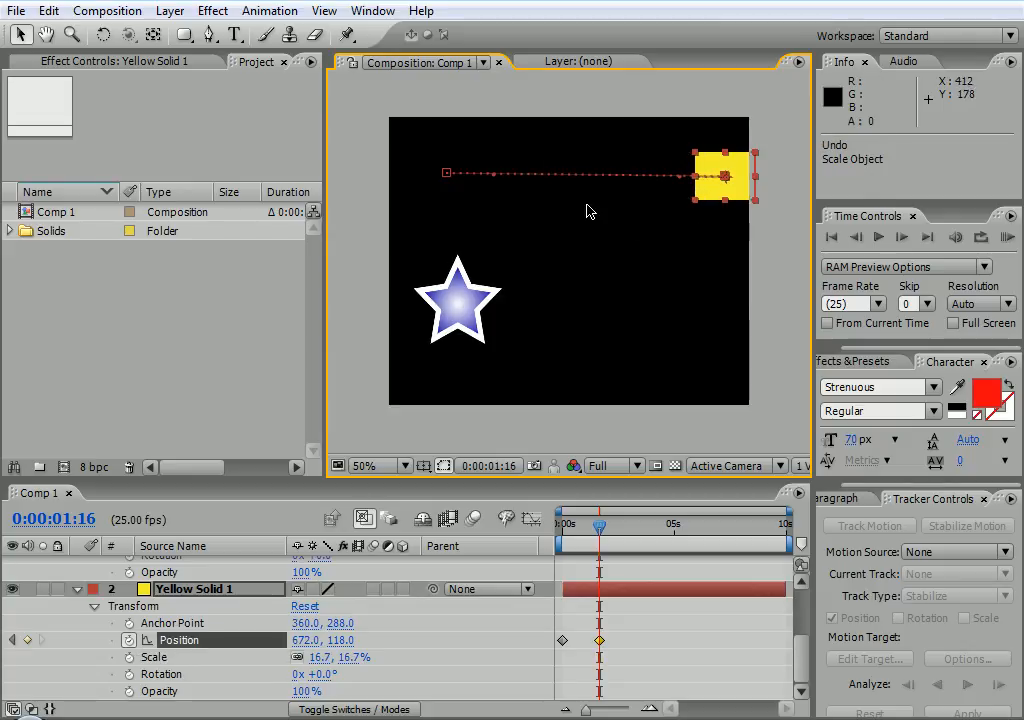
Pull the Bezier handles to curve the motion path and preview the solid's movement
drag(446, 173, 608, 345)
drag(724, 176, 597, 66)
drag(599, 523, 533, 482)
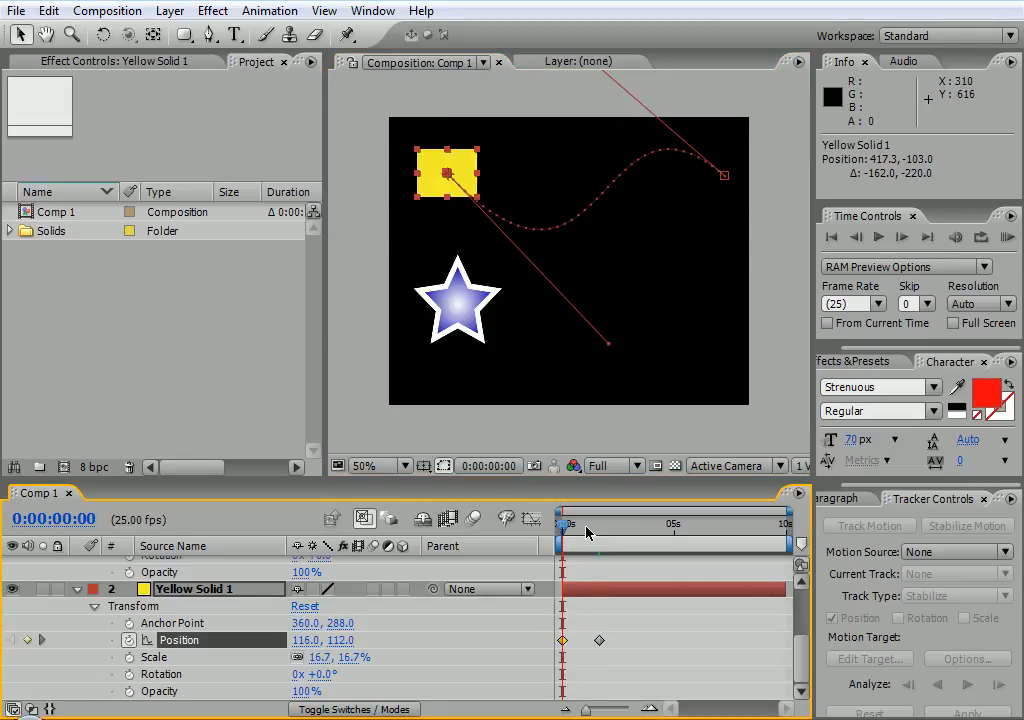
mouse_move(565, 521)
mouse_down()
mouse_move(590, 540)
mouse_move(620, 533)
mouse_move(563, 524)
mouse_up()
click(802, 598)
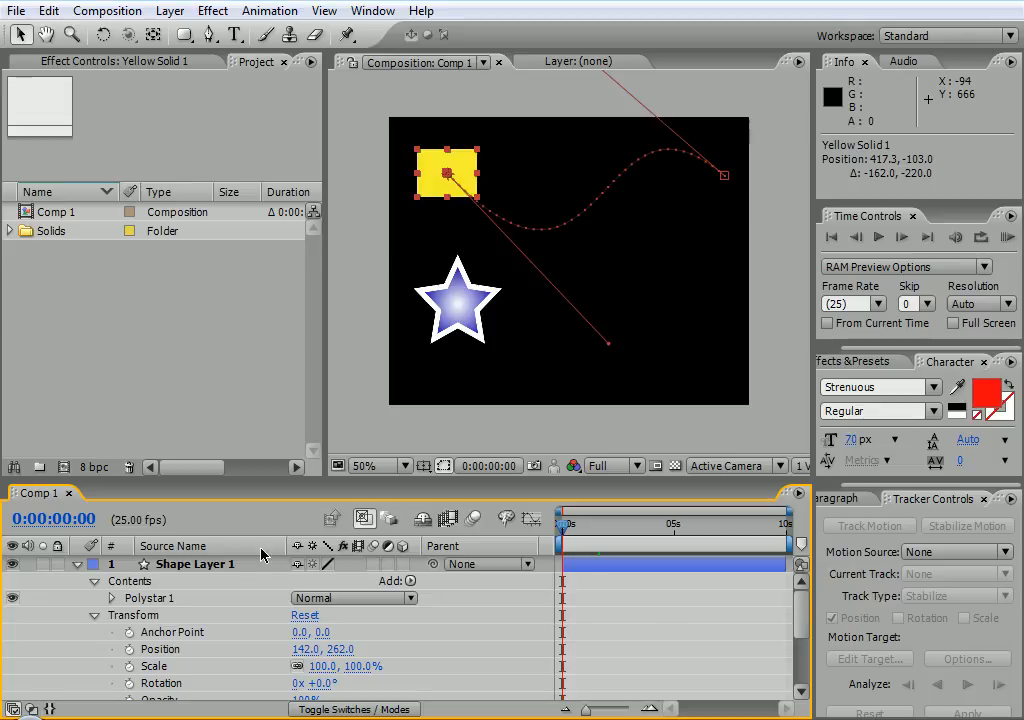
click(95, 615)
click(95, 581)
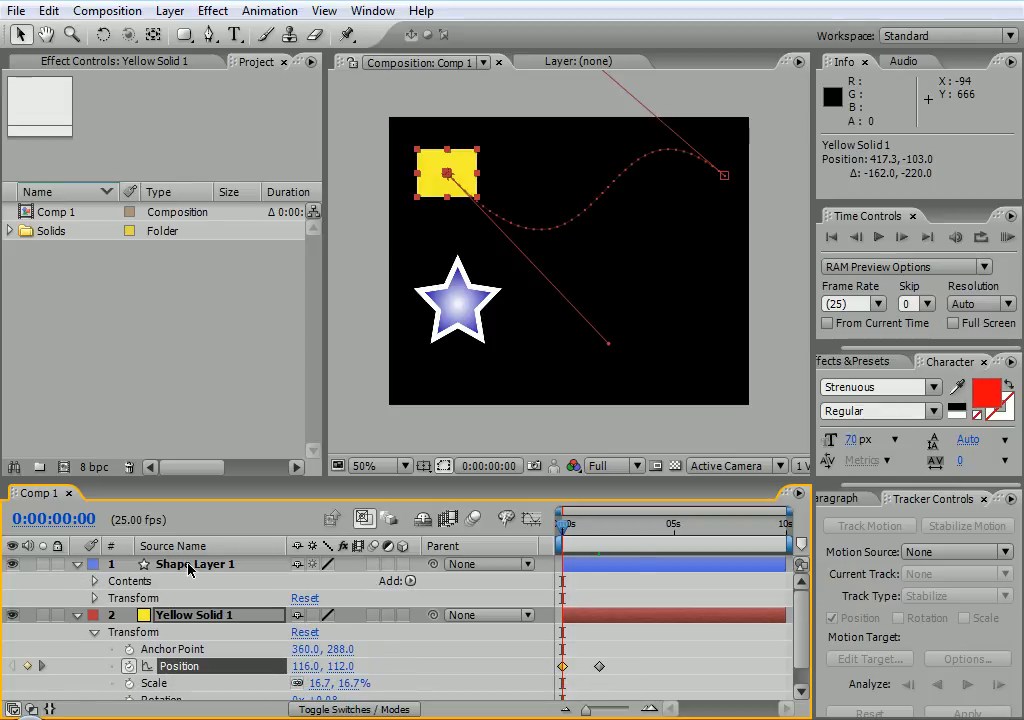
right_click(462, 549)
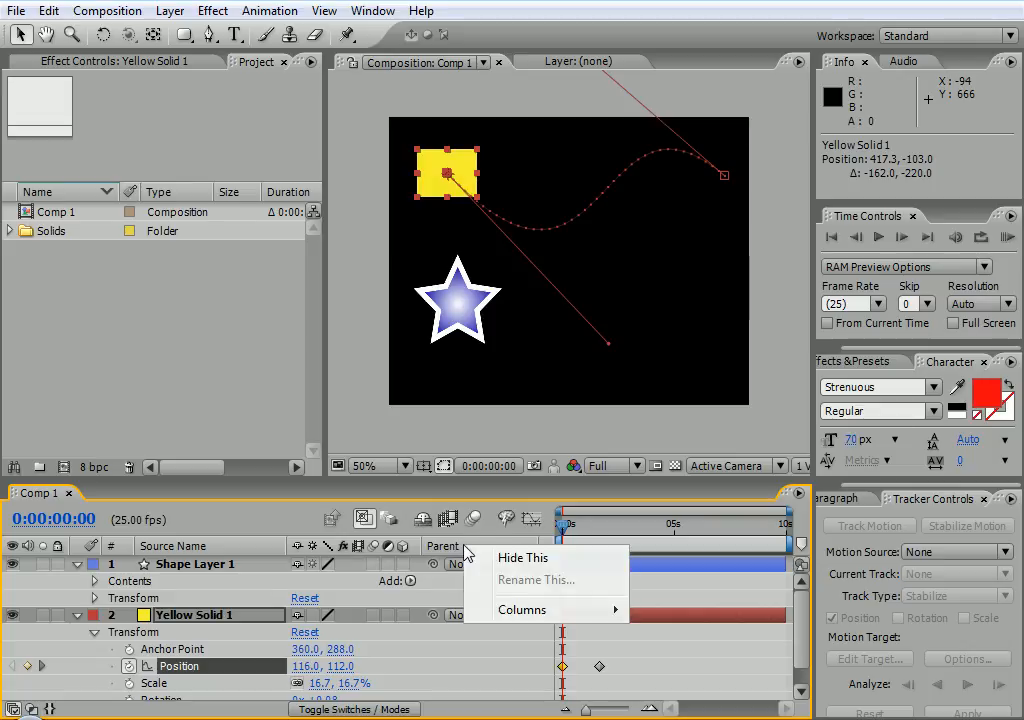
click(491, 557)
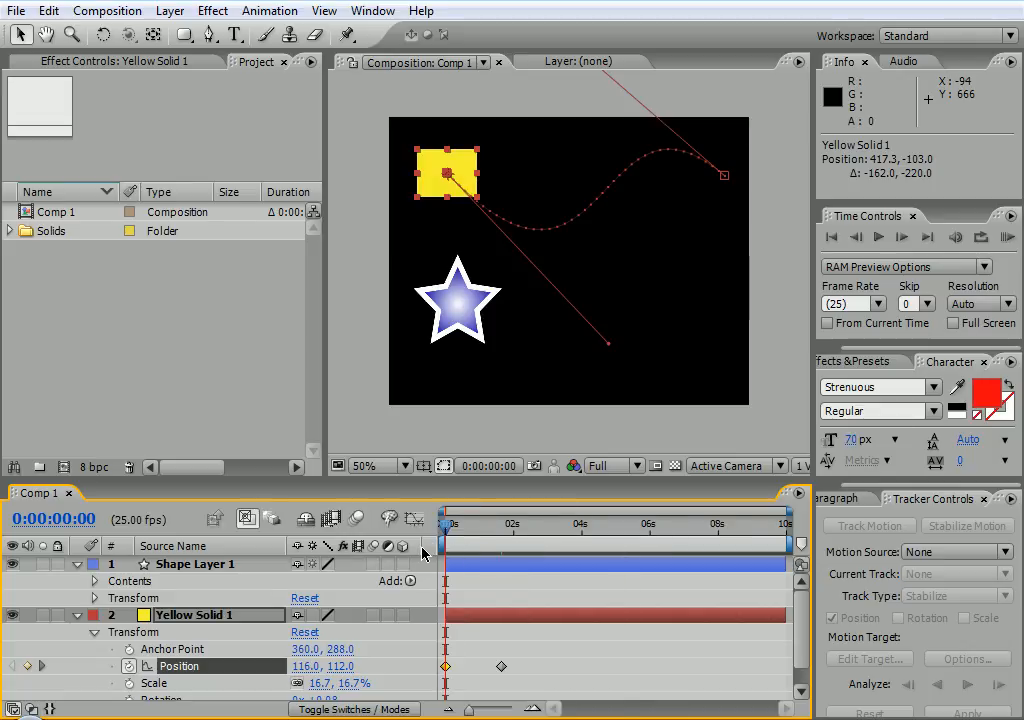
right_click(431, 545)
mouse_move(505, 627)
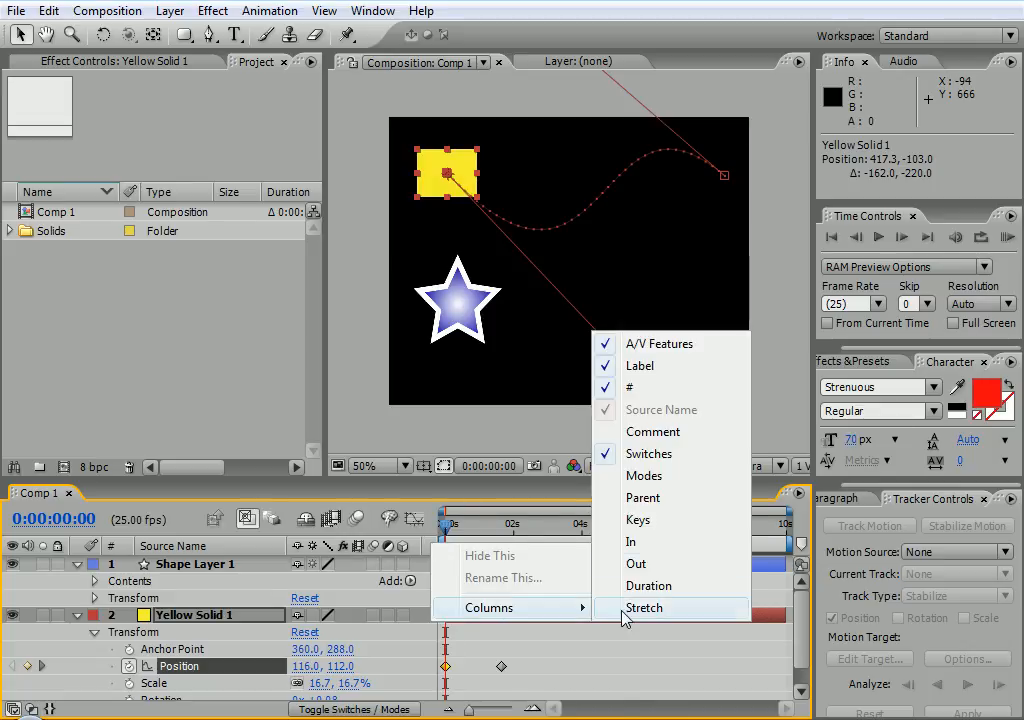
click(665, 497)
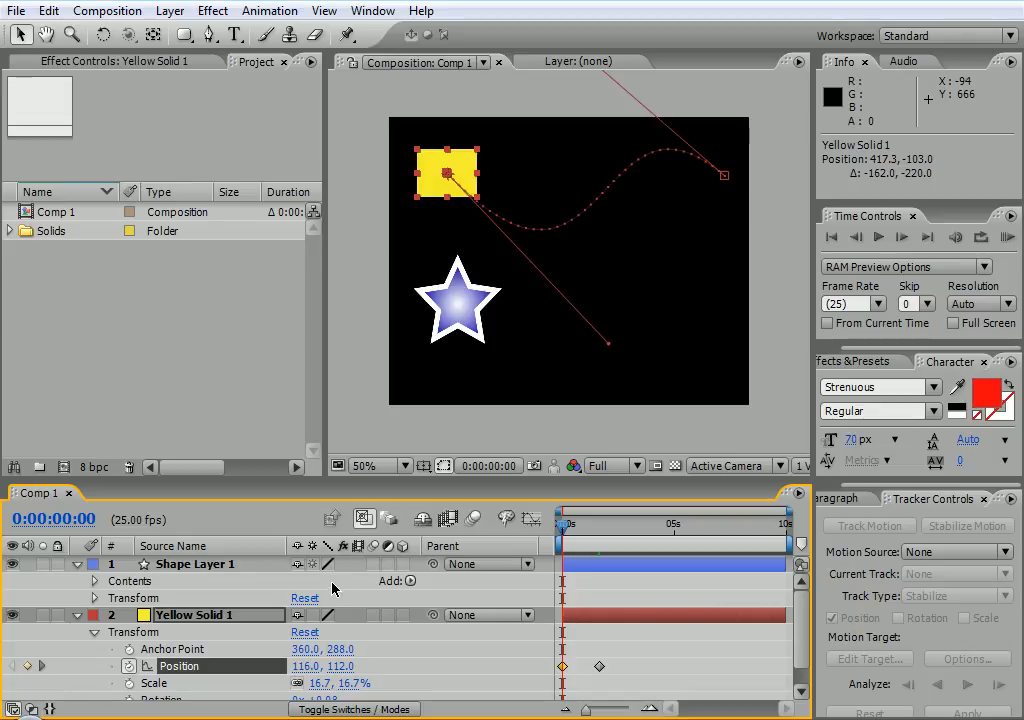
click(529, 567)
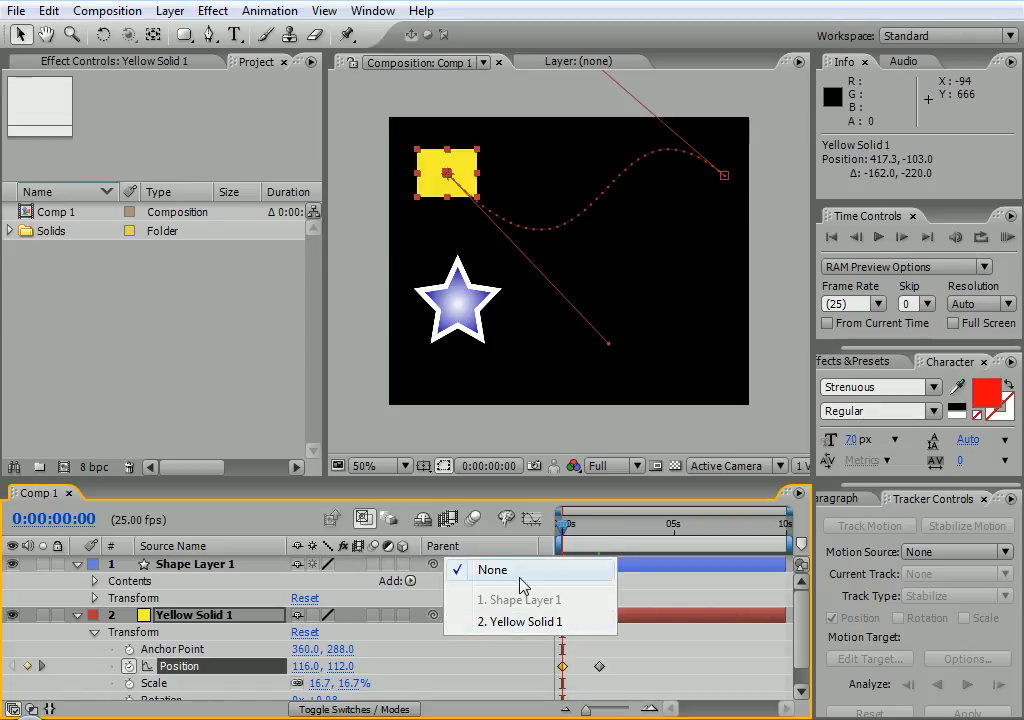
click(516, 578)
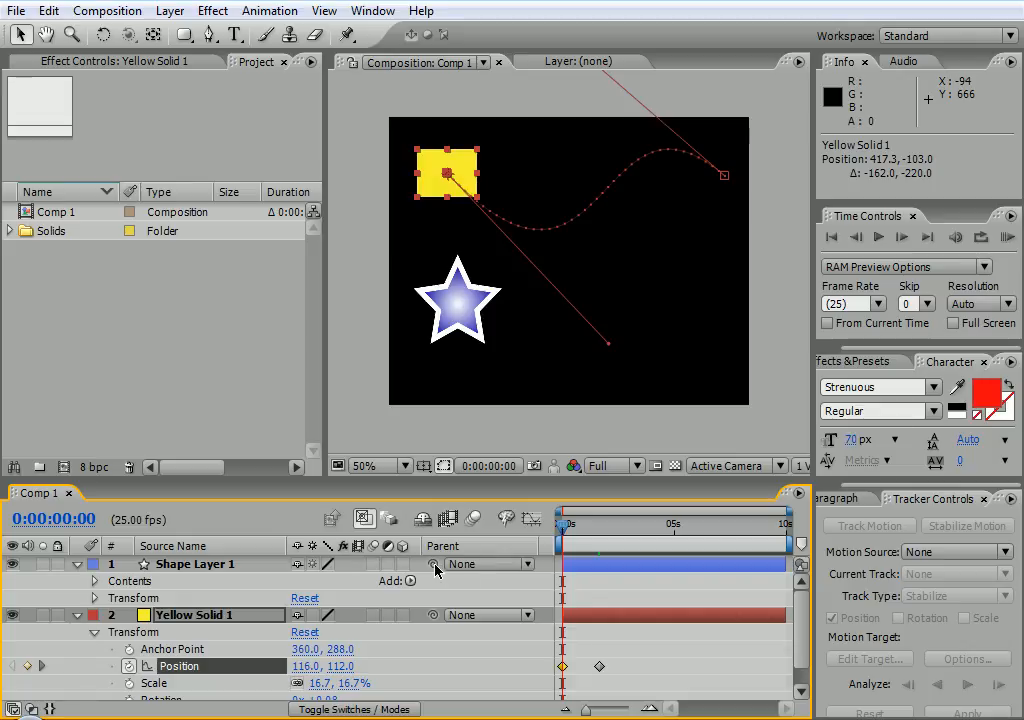
Parent Shape Layer 1 (the star) to Yellow Solid 1 and scrub to preview it following
drag(435, 568, 175, 621)
mouse_move(565, 533)
mouse_down()
mouse_move(597, 527)
mouse_move(560, 530)
mouse_move(594, 527)
mouse_move(561, 527)
mouse_move(600, 516)
mouse_move(631, 521)
mouse_move(526, 512)
mouse_move(575, 524)
mouse_up()
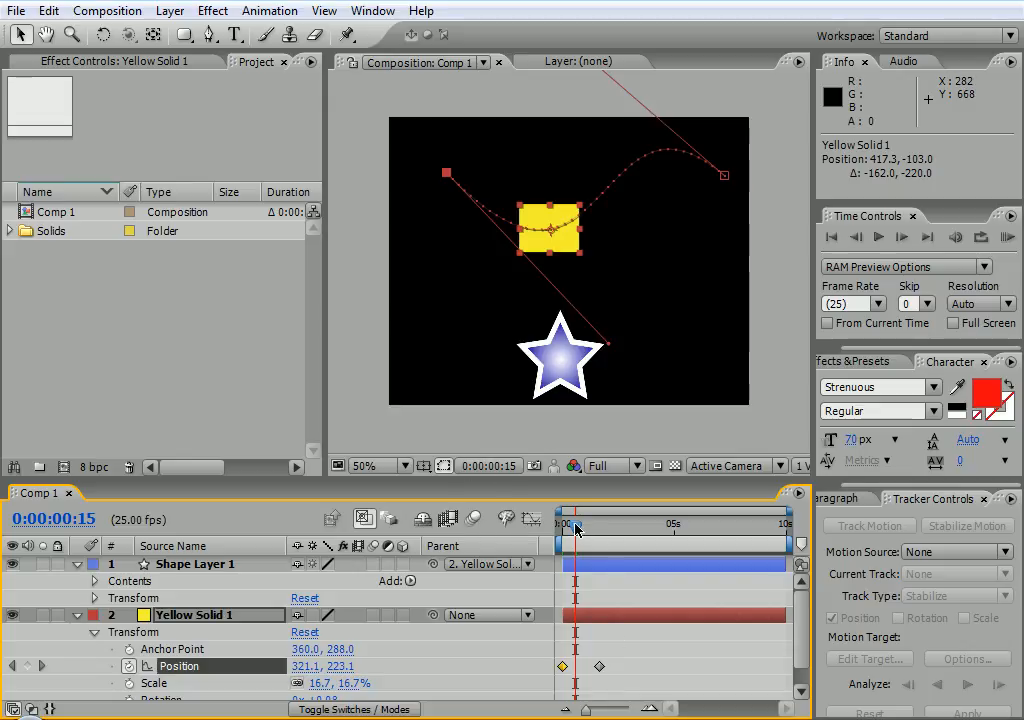
drag(577, 529, 521, 507)
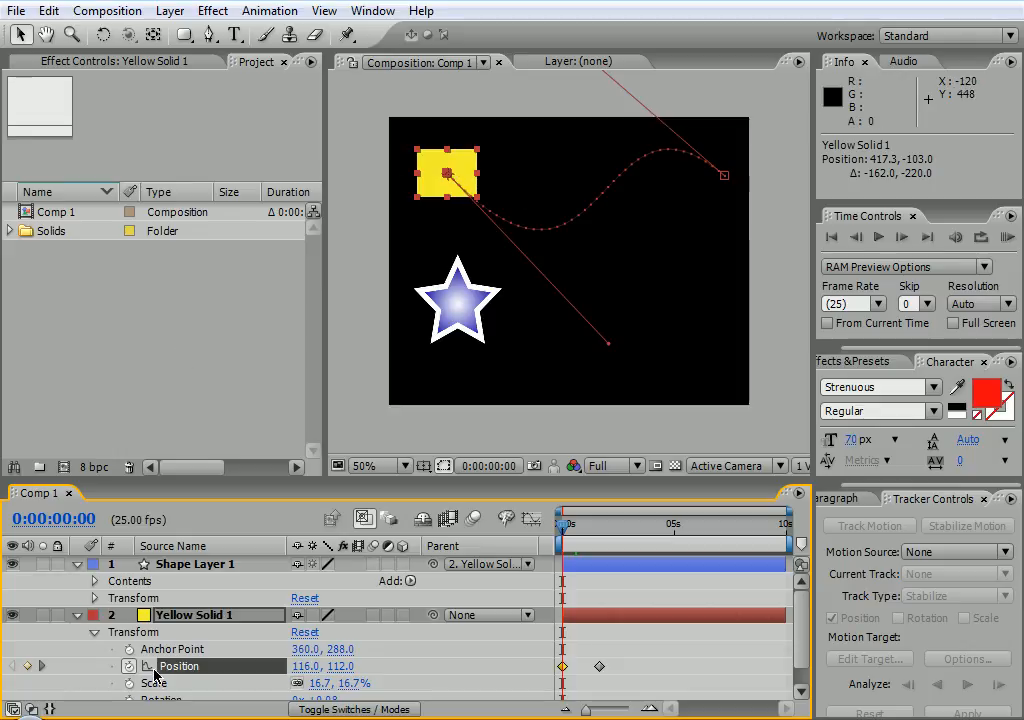
Key the yellow solid's Rotation and rotate it at about 1s, moving its path midpoint lower
drag(806, 646, 800, 667)
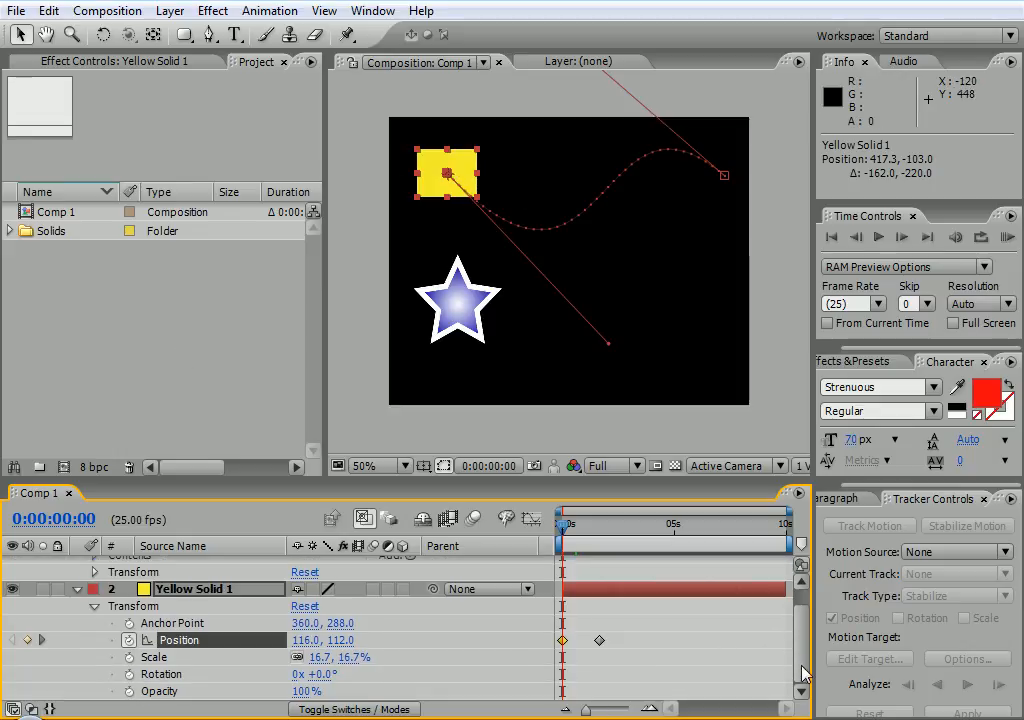
click(141, 680)
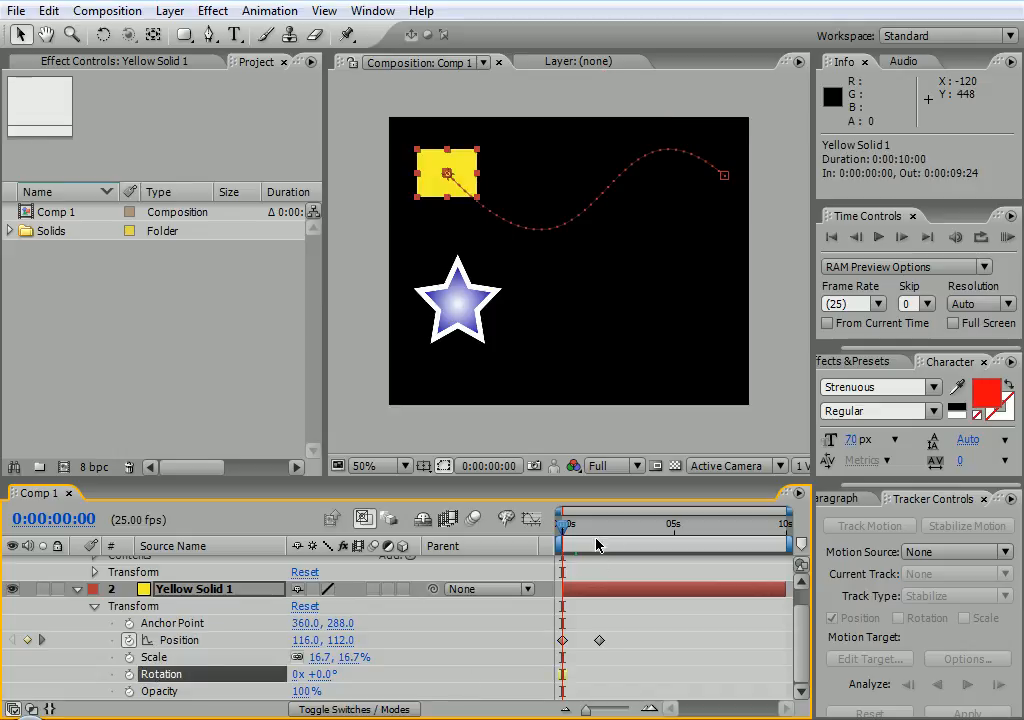
click(129, 676)
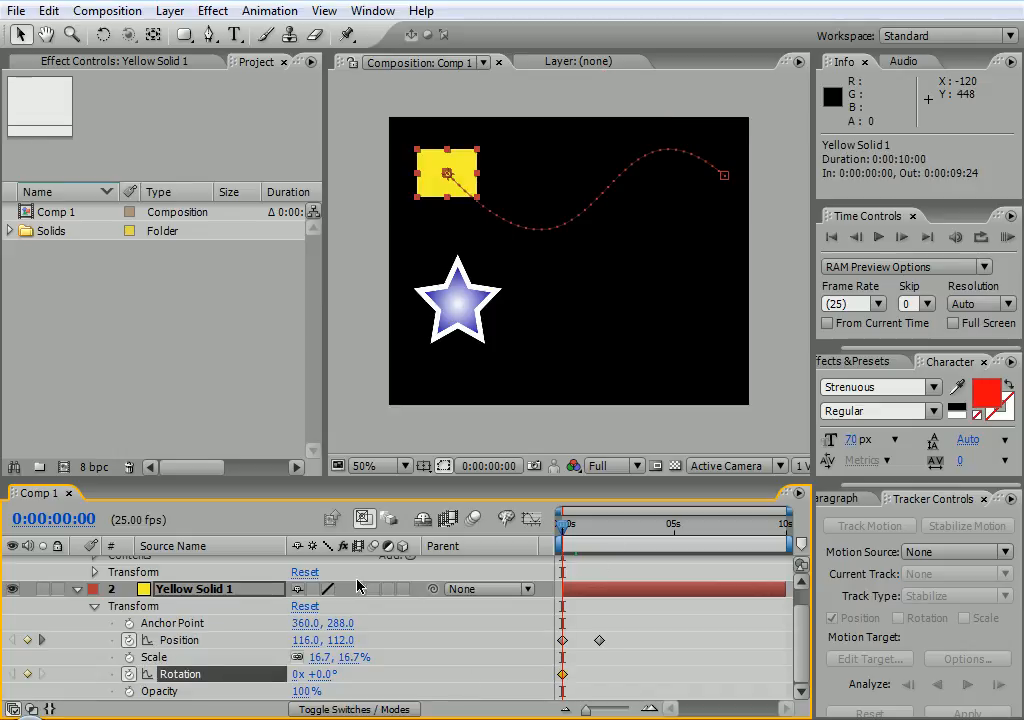
mouse_move(567, 539)
mouse_down()
mouse_move(599, 530)
mouse_move(586, 542)
mouse_up()
drag(327, 674, 170, 589)
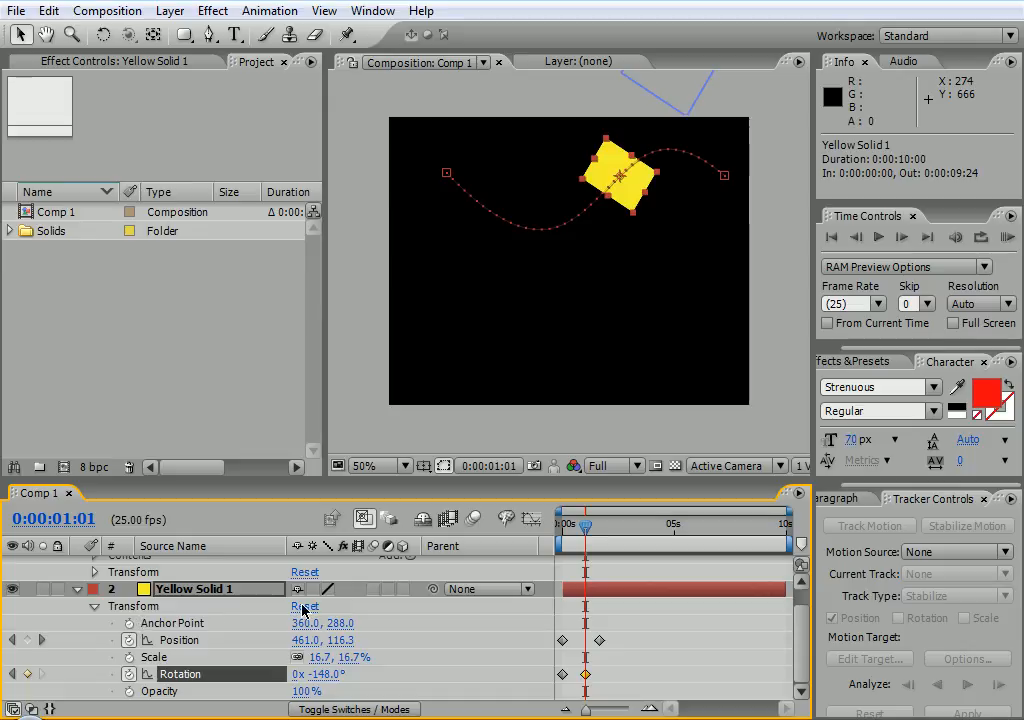
drag(633, 190, 590, 348)
Key Scale at 0:12, shrink the solid to 6.7% at 0:20, then paste the full-size key later
mouse_move(584, 528)
mouse_down()
mouse_move(541, 533)
mouse_move(604, 519)
mouse_move(549, 521)
mouse_move(572, 520)
mouse_up()
click(410, 640)
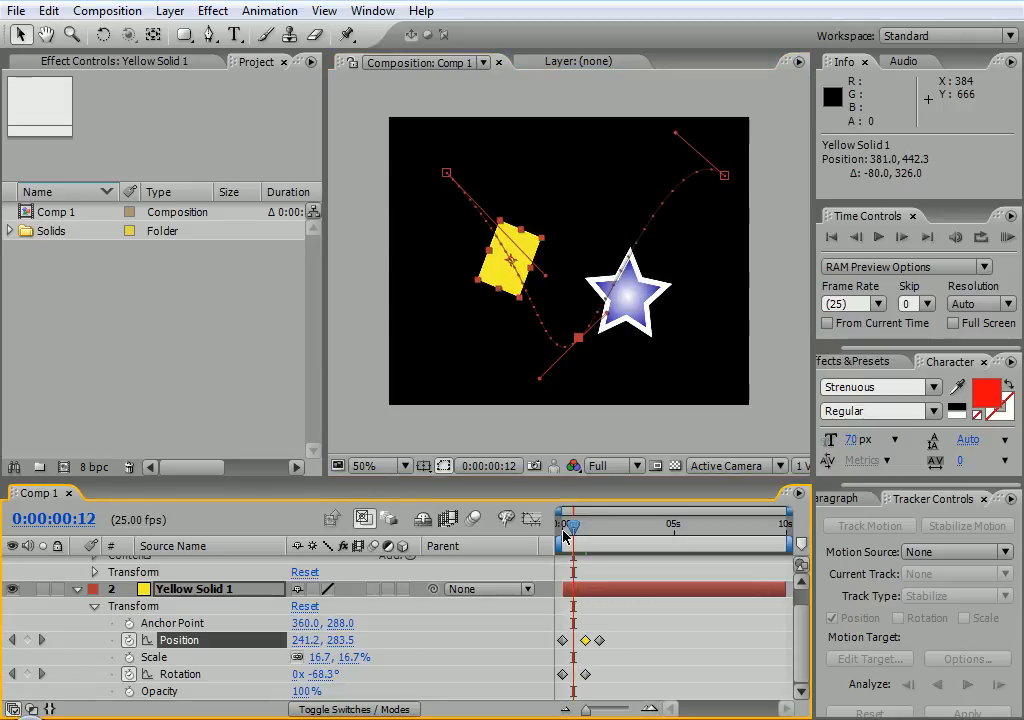
click(128, 657)
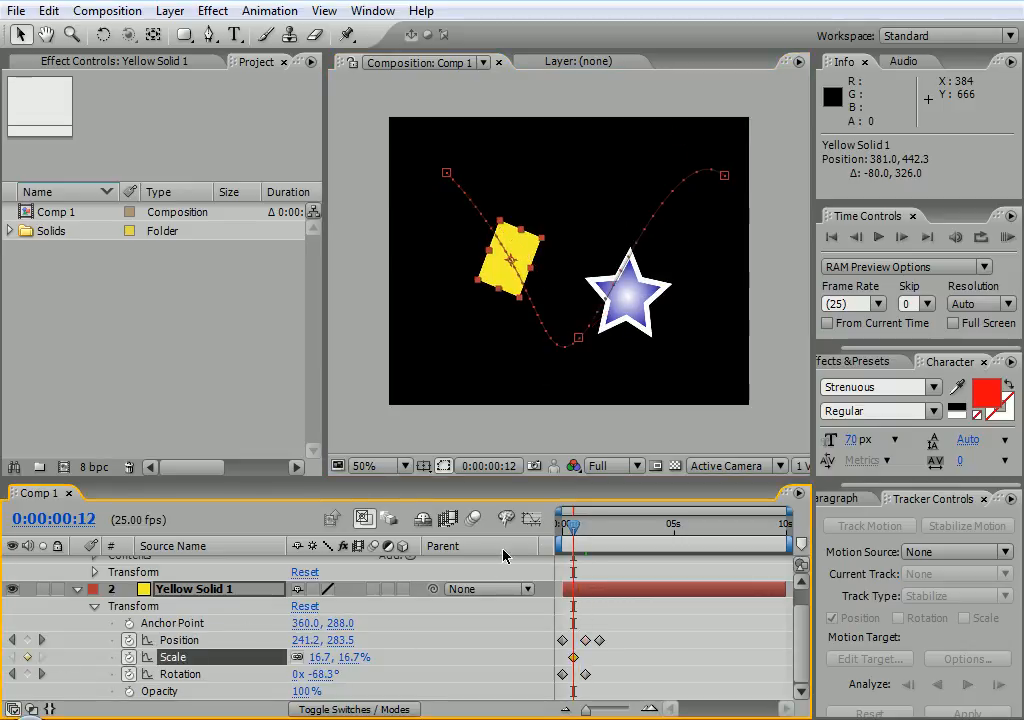
drag(575, 526, 581, 531)
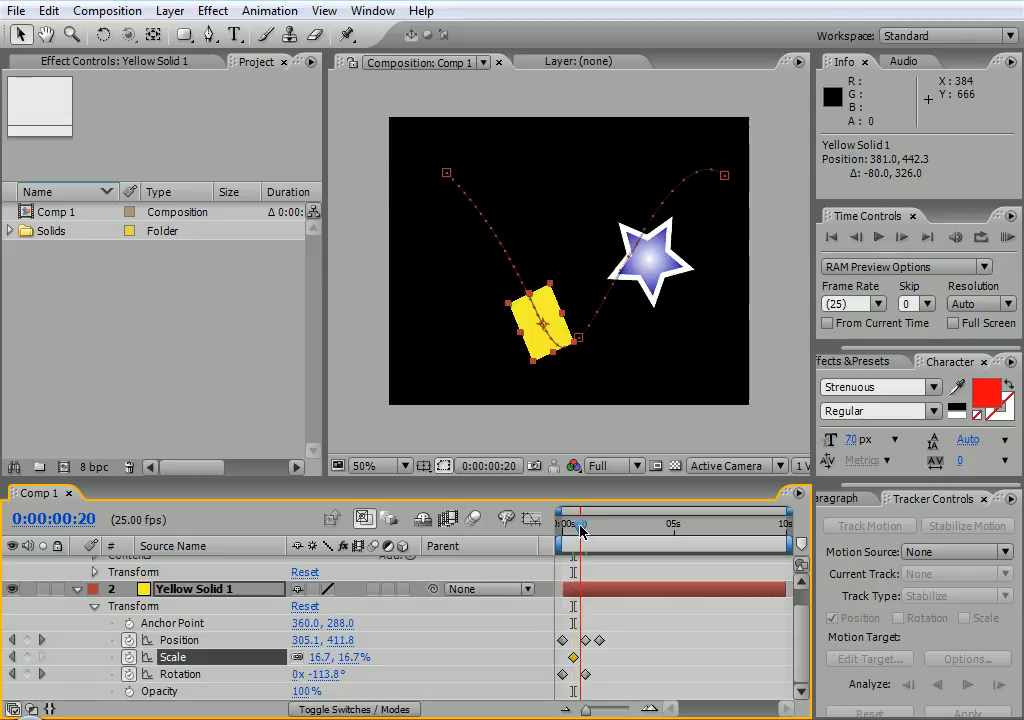
drag(350, 657, 340, 657)
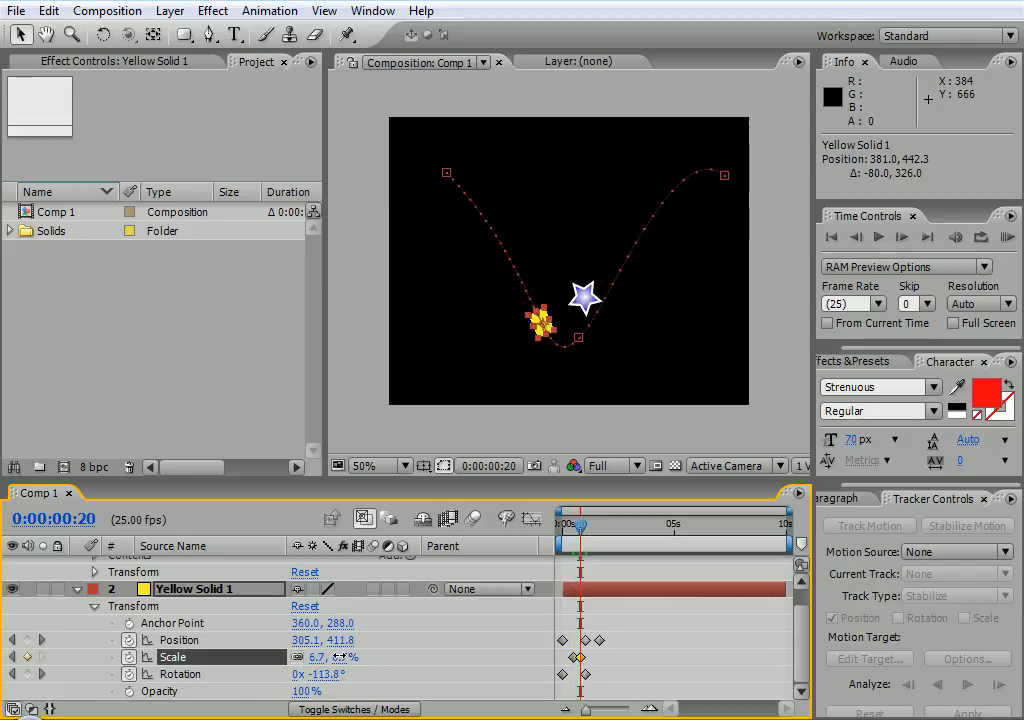
click(575, 658)
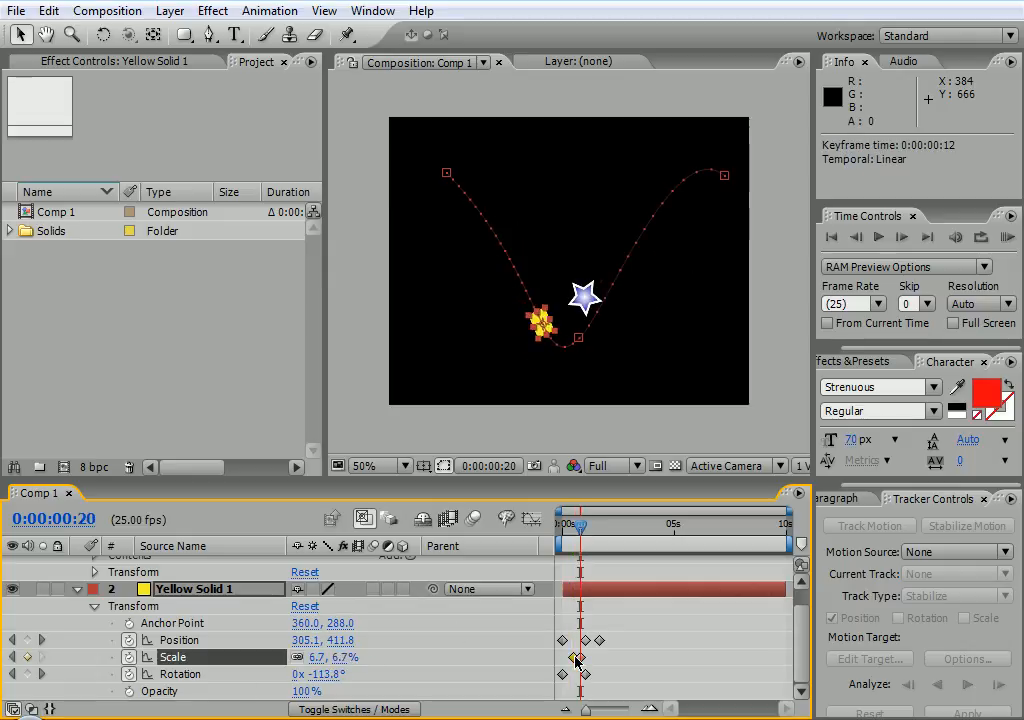
key(ctrl+c)
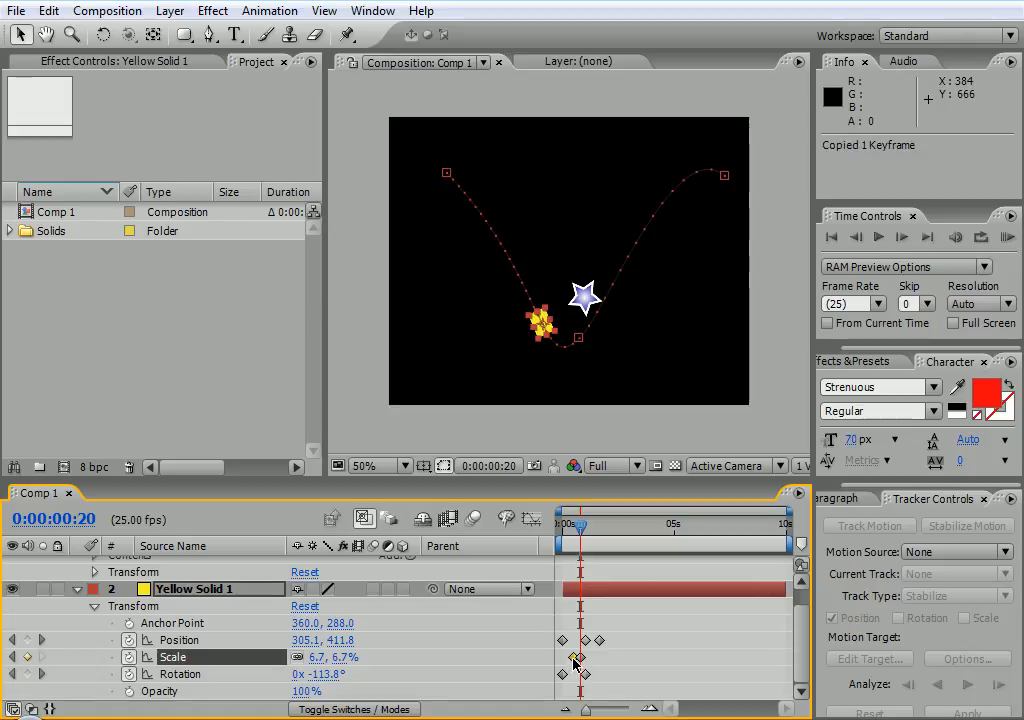
drag(585, 537, 563, 523)
key(ctrl+v)
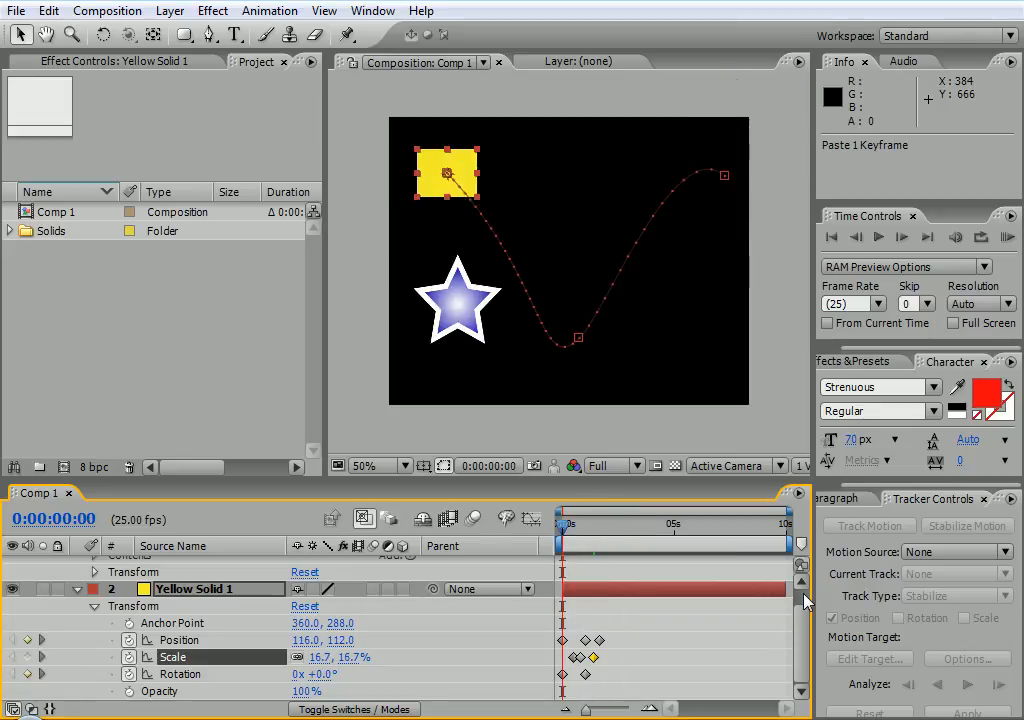
Collapse both layers' properties, deselect the solid, and preview the animation up to two seconds
scroll(810, 600, up, 1)
click(78, 563)
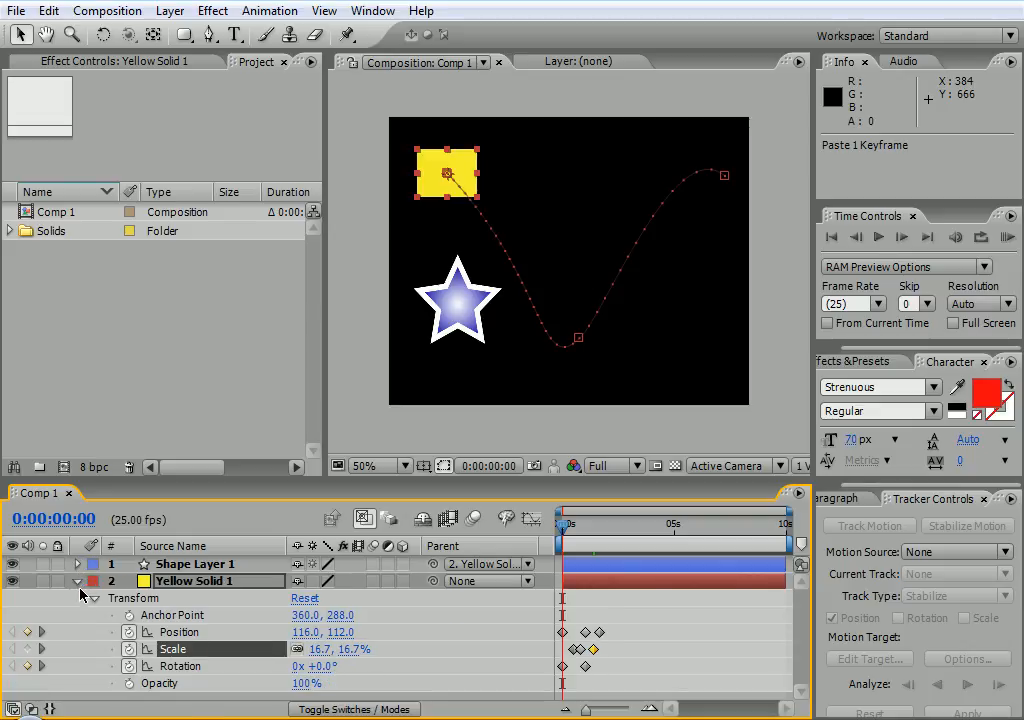
click(78, 583)
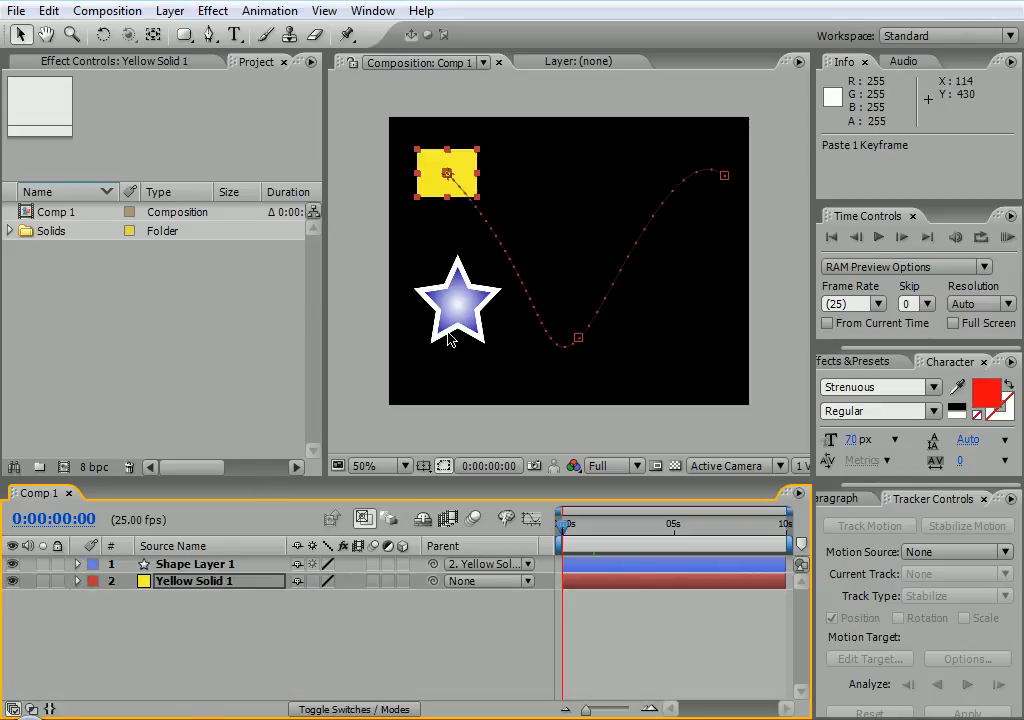
click(389, 350)
mouse_move(564, 524)
mouse_down()
mouse_move(613, 528)
mouse_move(556, 528)
mouse_move(577, 513)
mouse_up()
Reveal Shape Layer 1's Transform properties, trying a Position X change and then undoing it
click(622, 326)
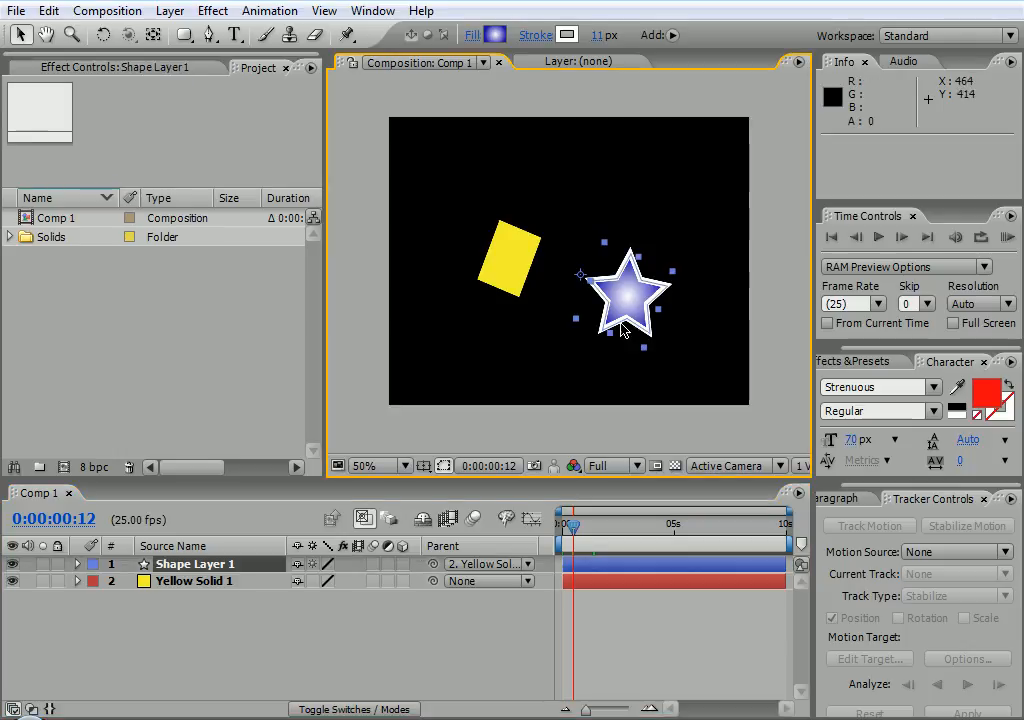
click(78, 565)
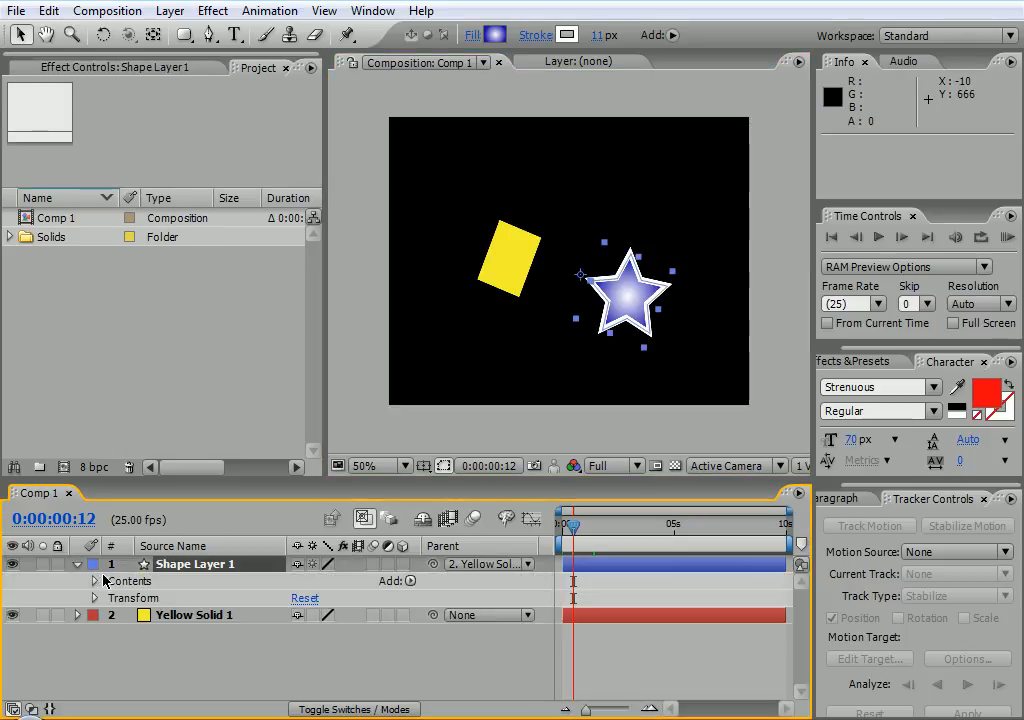
click(94, 598)
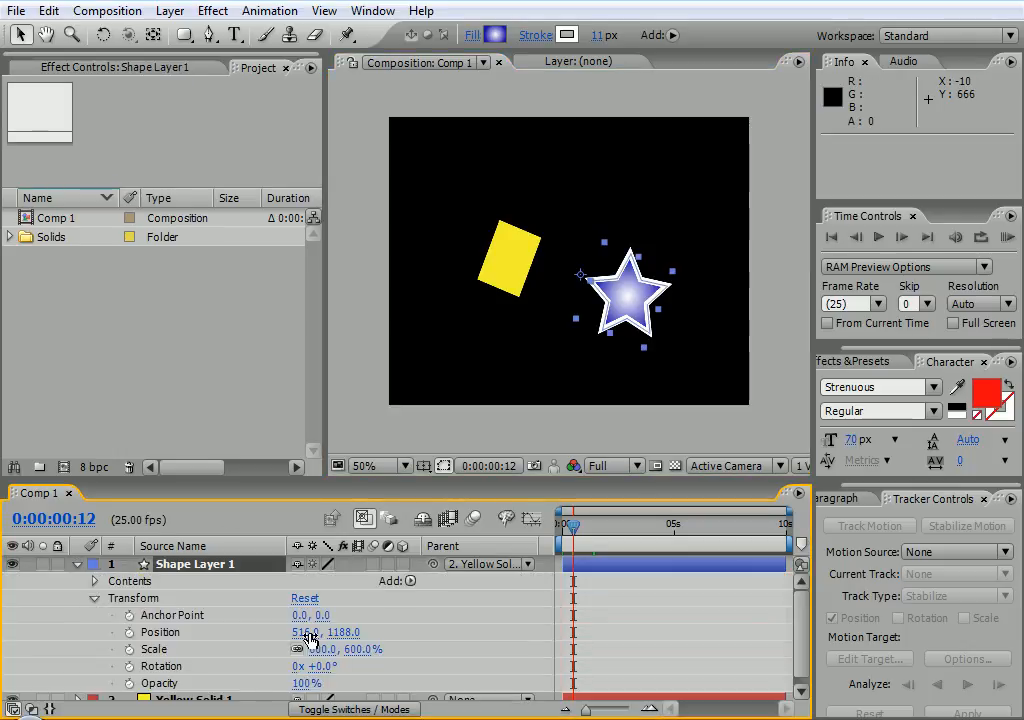
click(280, 632)
drag(345, 611, 240, 550)
key(ctrl+z)
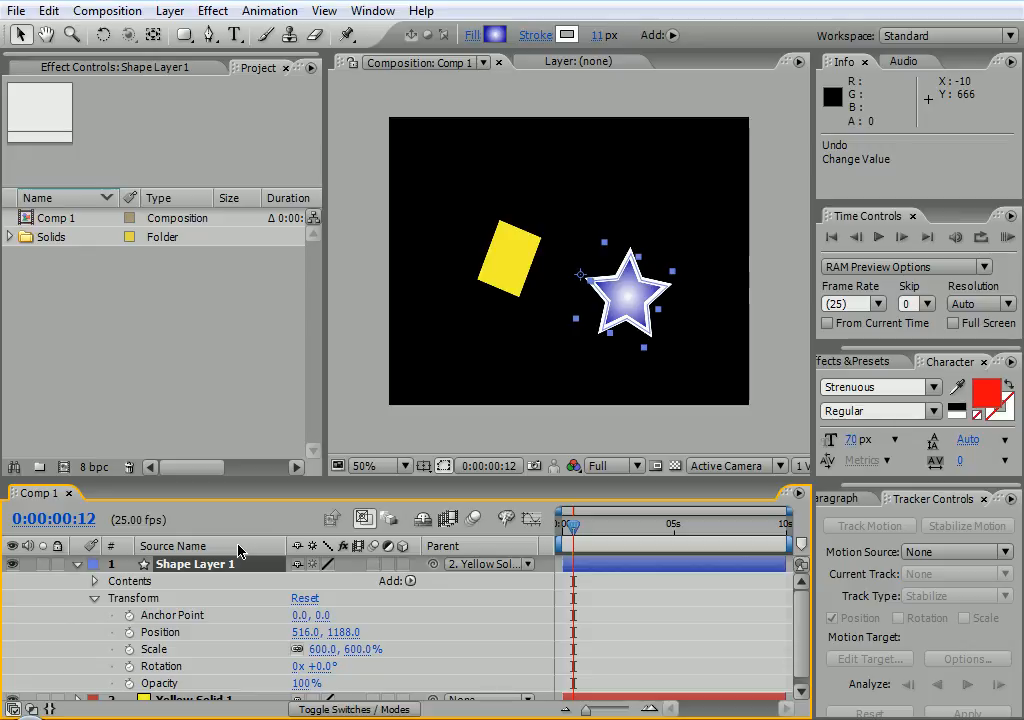
Key the star's Position just before 1s, then drag the star left at a later time
drag(572, 527, 585, 529)
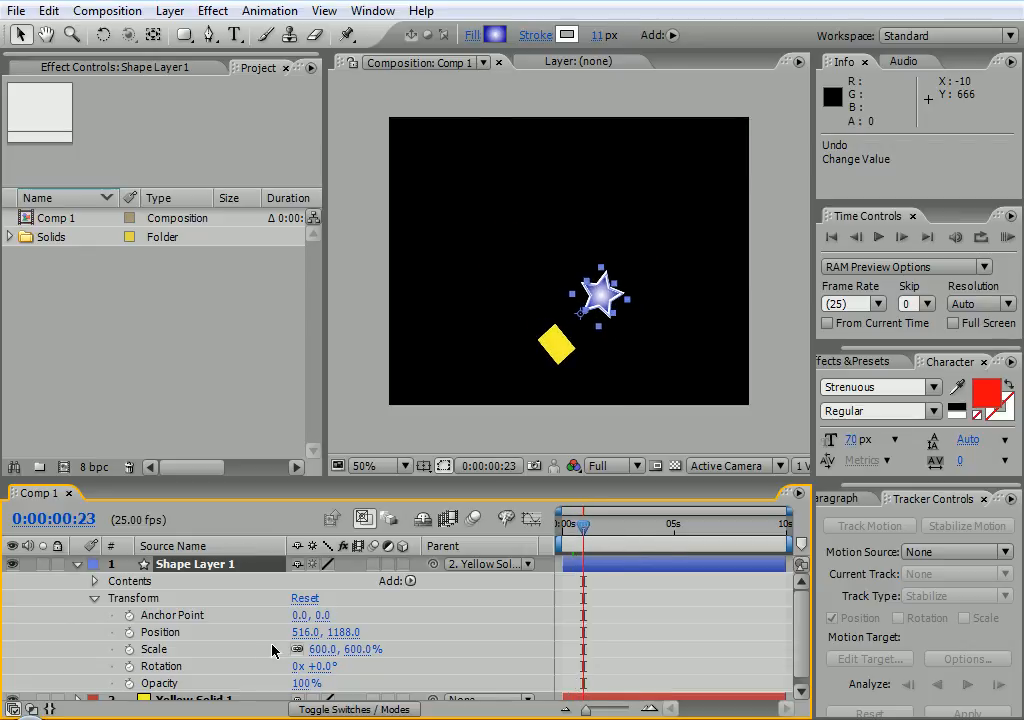
click(129, 632)
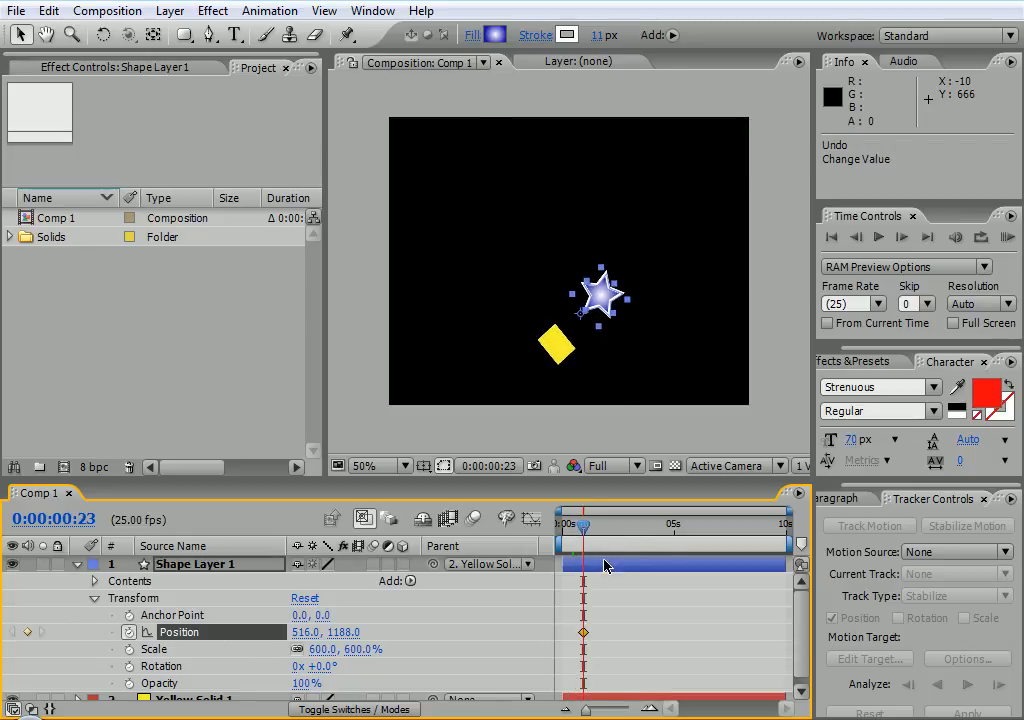
drag(581, 530, 590, 529)
drag(657, 191, 489, 188)
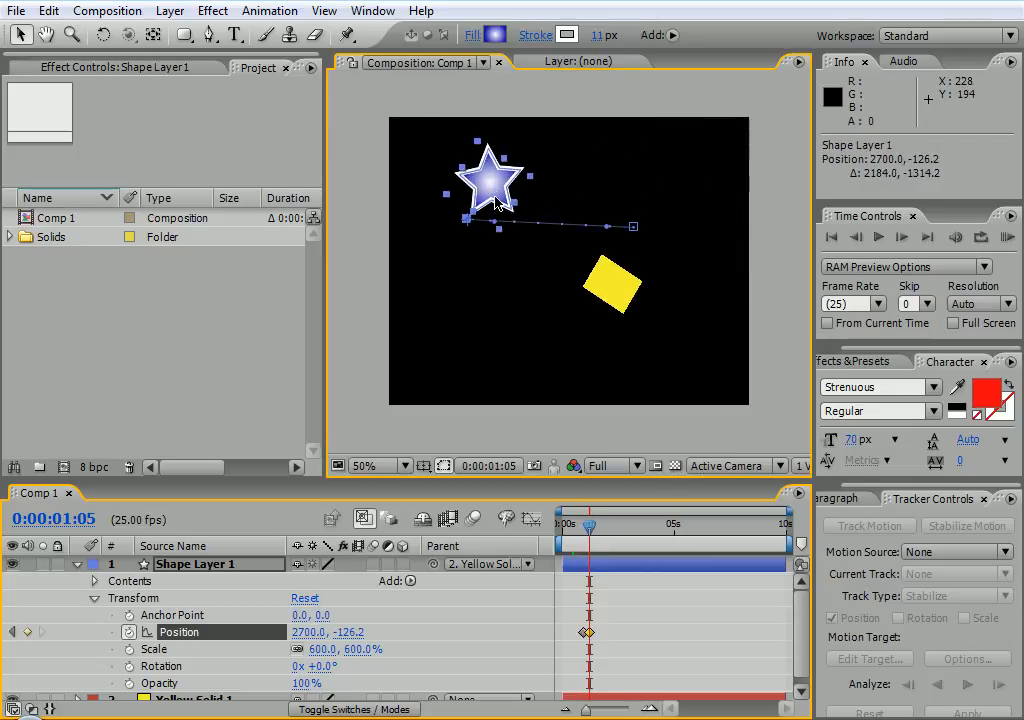
Paste the star's first Position keyframe later so it returns, then preview the animation
click(584, 634)
key(ctrl+c)
drag(590, 523, 554, 530)
key(ctrl+v)
click(545, 430)
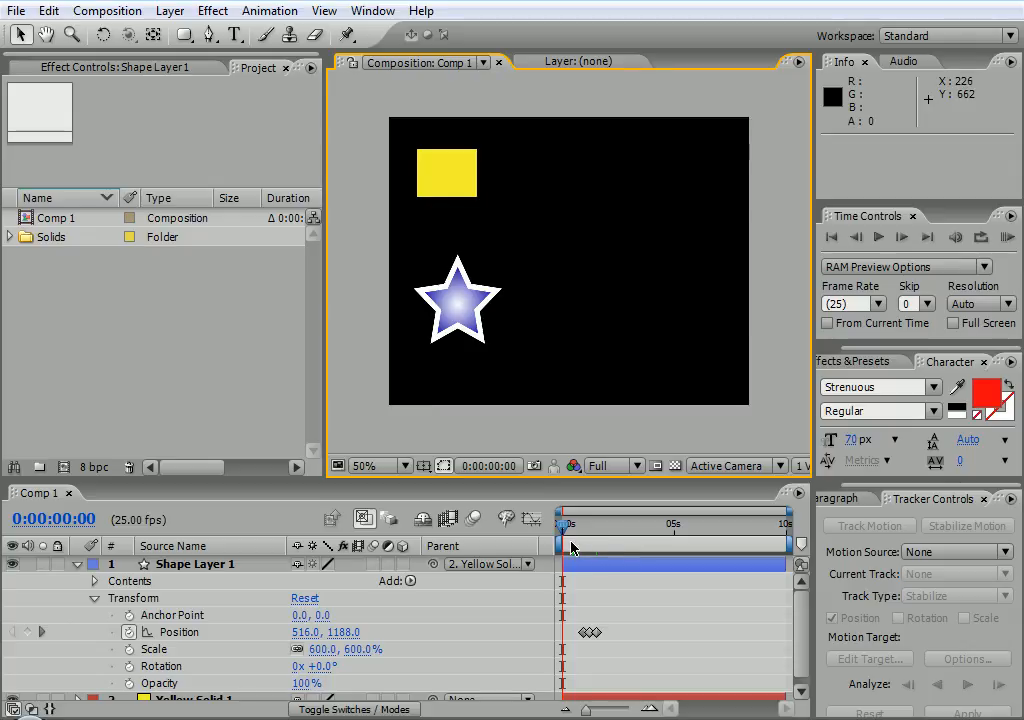
drag(565, 539, 547, 555)
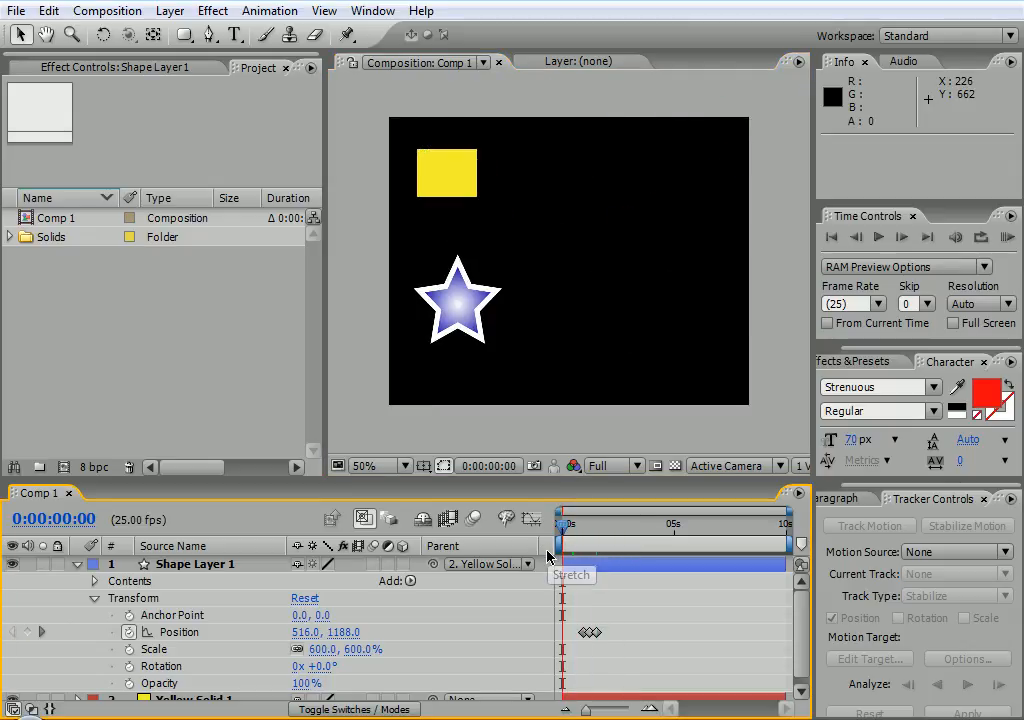